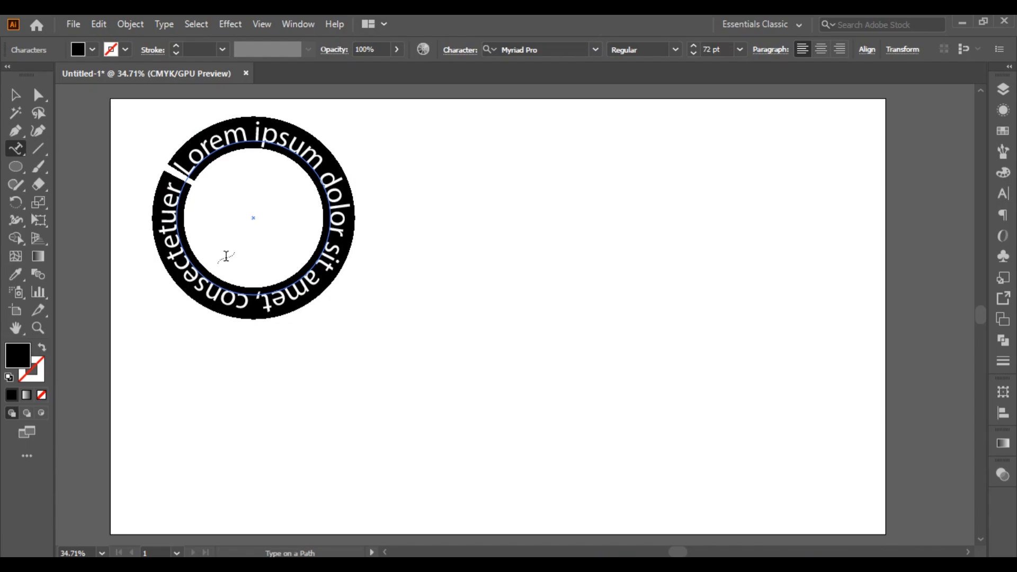
Step: Replace the placeholder text on the circle path with "Type on a path. Type on a path."
{"action": "key", "text": "ctrl+z"}
{"action": "type", "text": "ypw"}
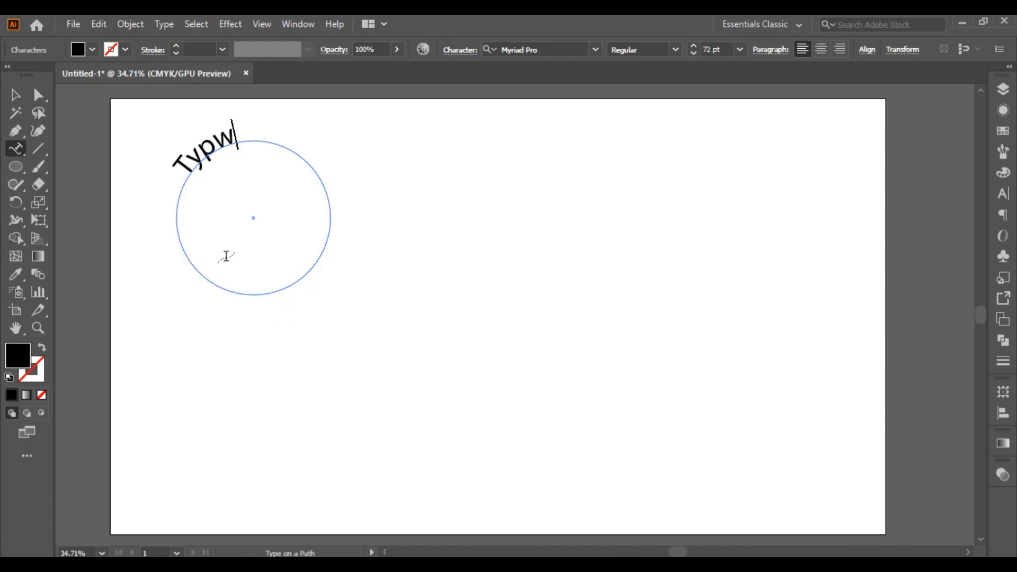
{"action": "key", "text": "BackSpace"}
{"action": "type", "text": "e on a"}
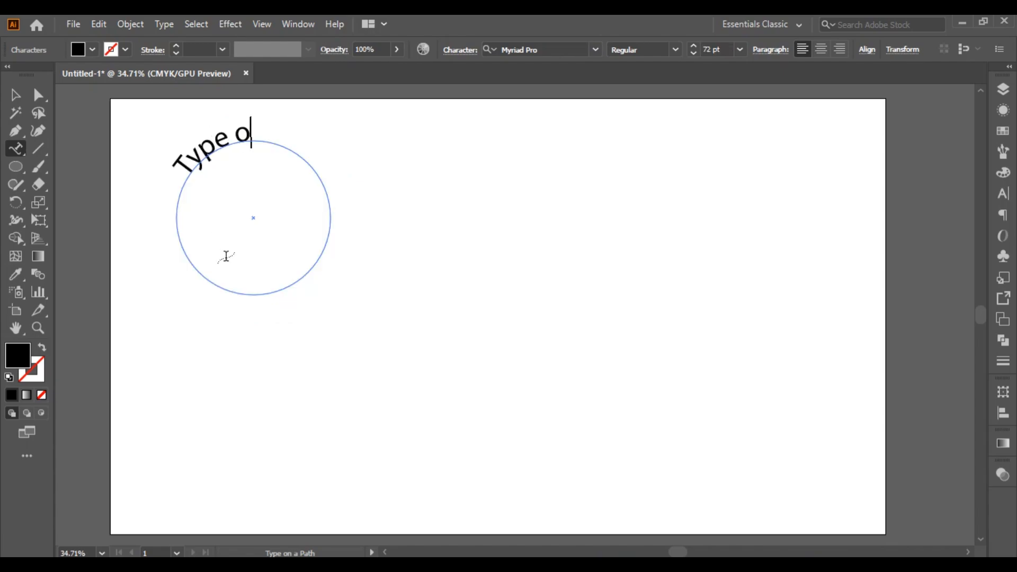
{"action": "type", "text": " path."}
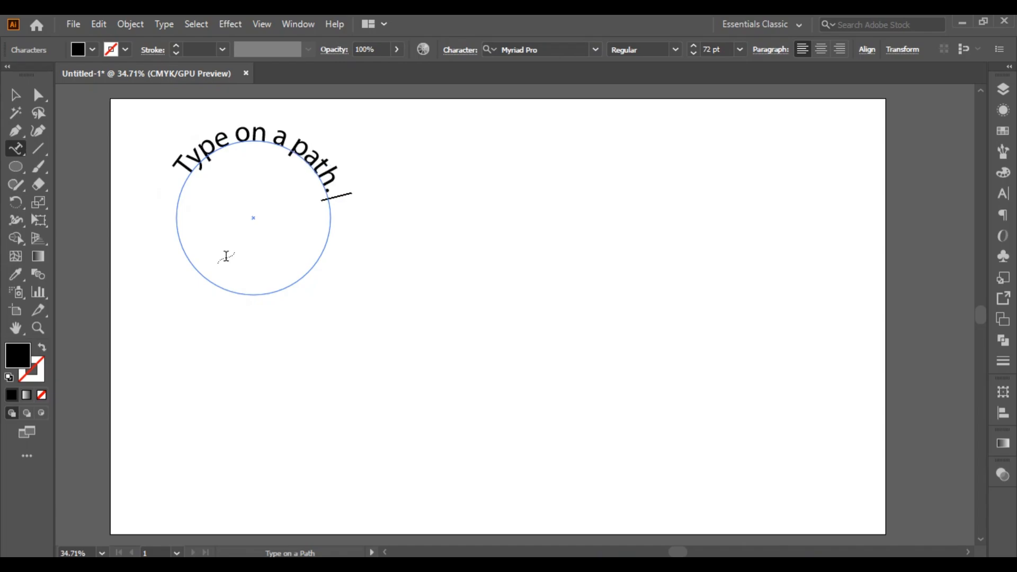
{"action": "type", "text": " Type on"}
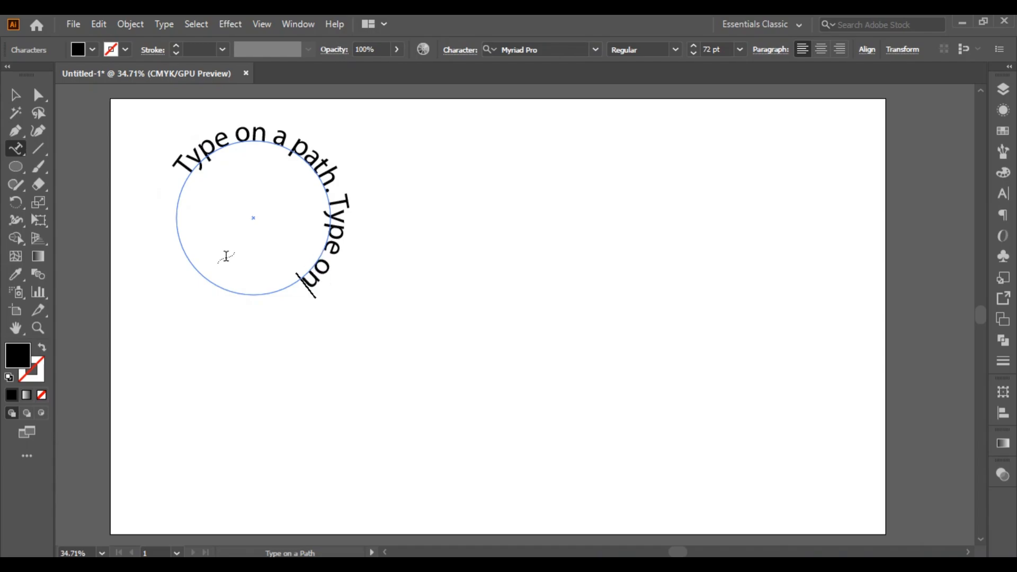
{"action": "type", "text": " a path"}
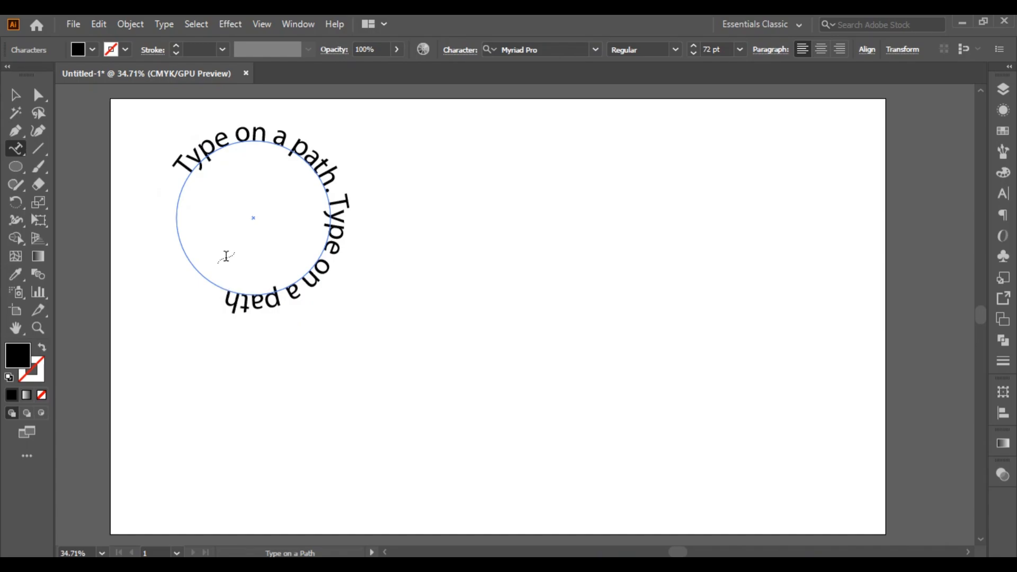
{"action": "type", "text": "."}
Step: Slide the text clockwise along the circle path using its centre bracket
{"action": "left_click", "coordinate": [18, 95]}
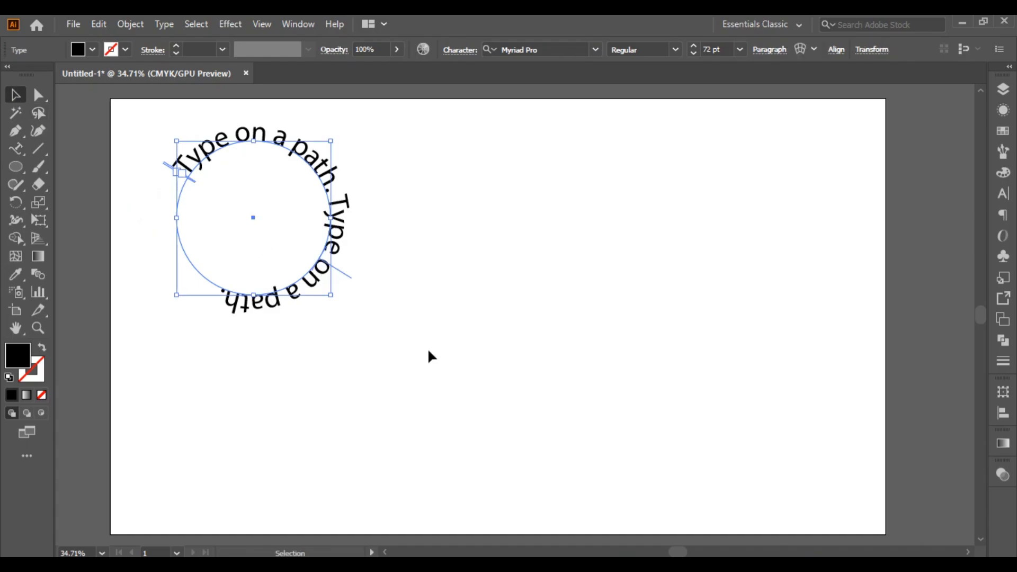
{"action": "left_click", "coordinate": [349, 277]}
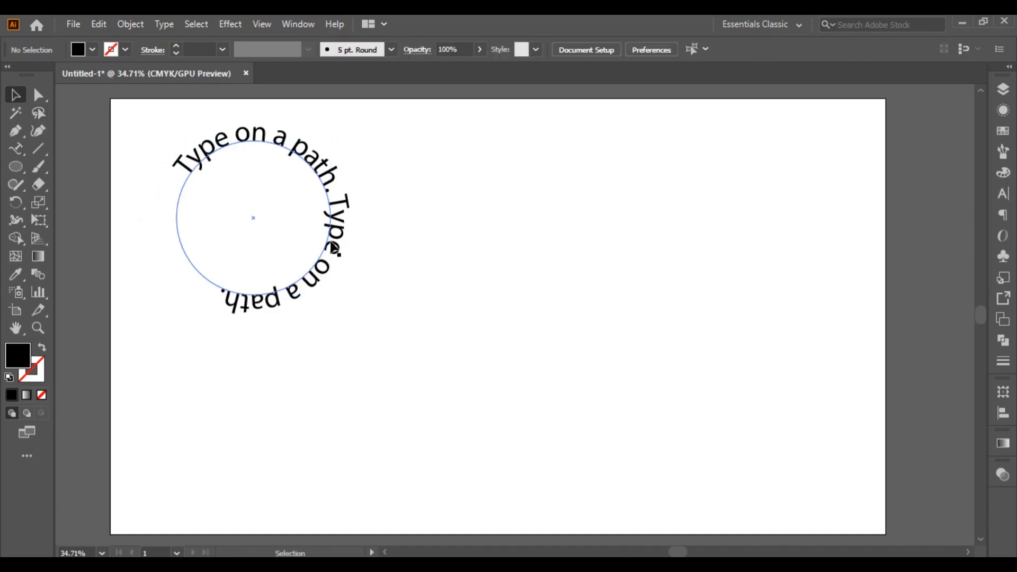
{"action": "left_click", "coordinate": [344, 271]}
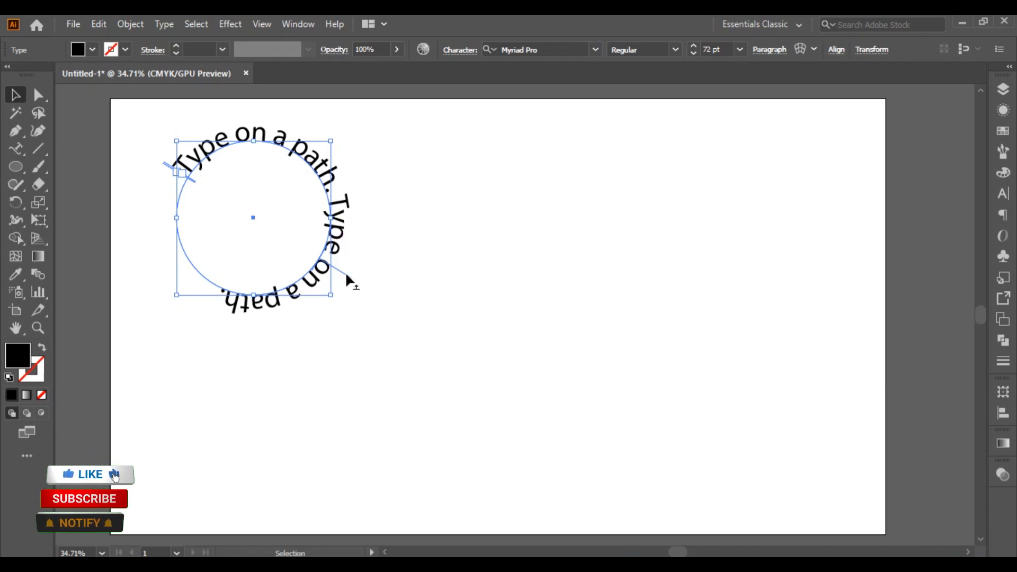
{"action": "left_click_drag", "start_coordinate": [345, 271], "coordinate": [319, 304]}
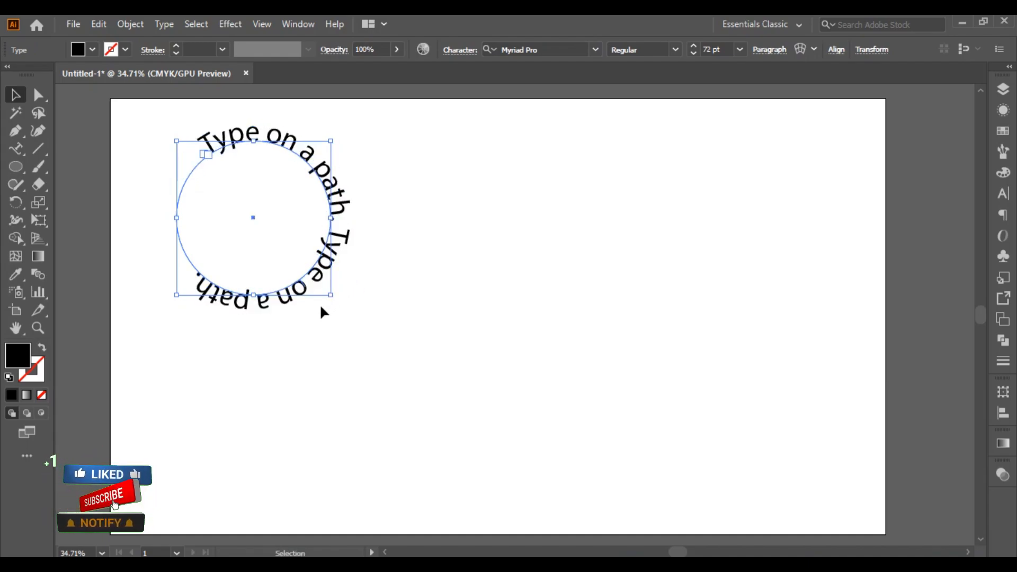
{"action": "left_click", "coordinate": [393, 285]}
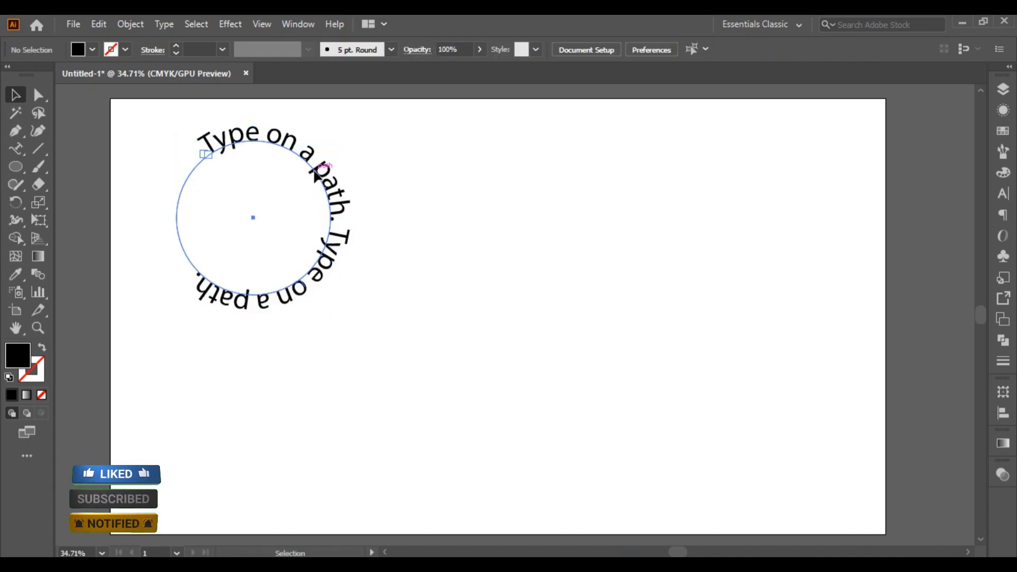
Step: Duplicate the circular text beside the original and flip the copy's text to the inside of its circle
{"action": "left_click_drag", "start_coordinate": [350, 177], "coordinate": [530, 179]}
{"action": "left_click", "coordinate": [580, 337]}
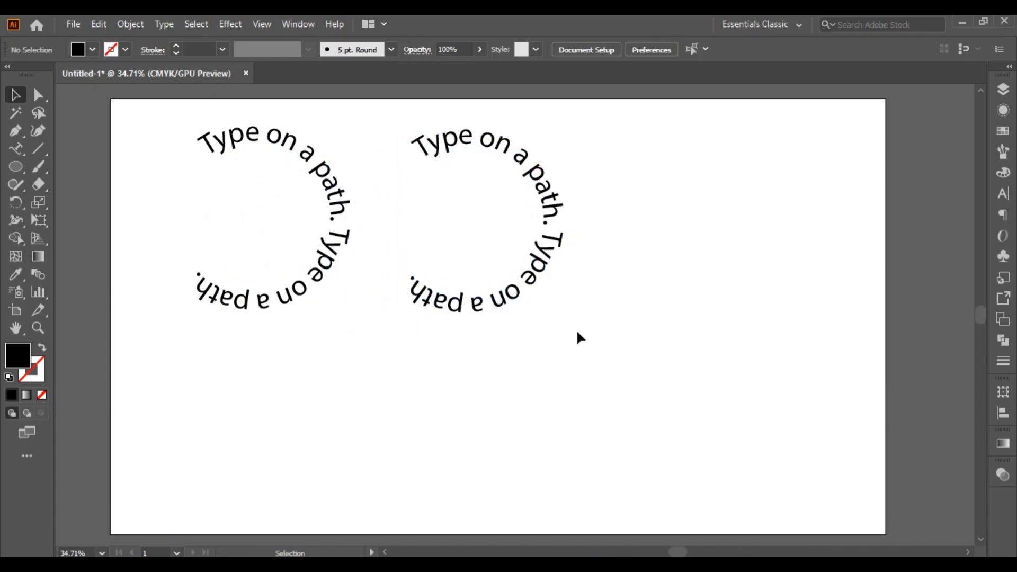
{"action": "left_click", "coordinate": [518, 185]}
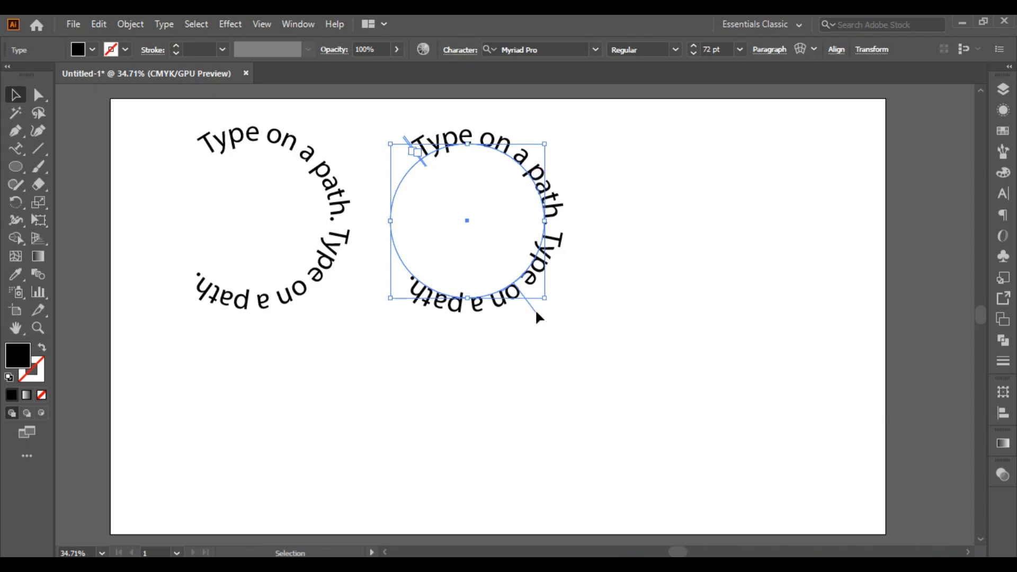
{"action": "left_click_drag", "start_coordinate": [536, 313], "coordinate": [509, 277]}
{"action": "left_click", "coordinate": [566, 355]}
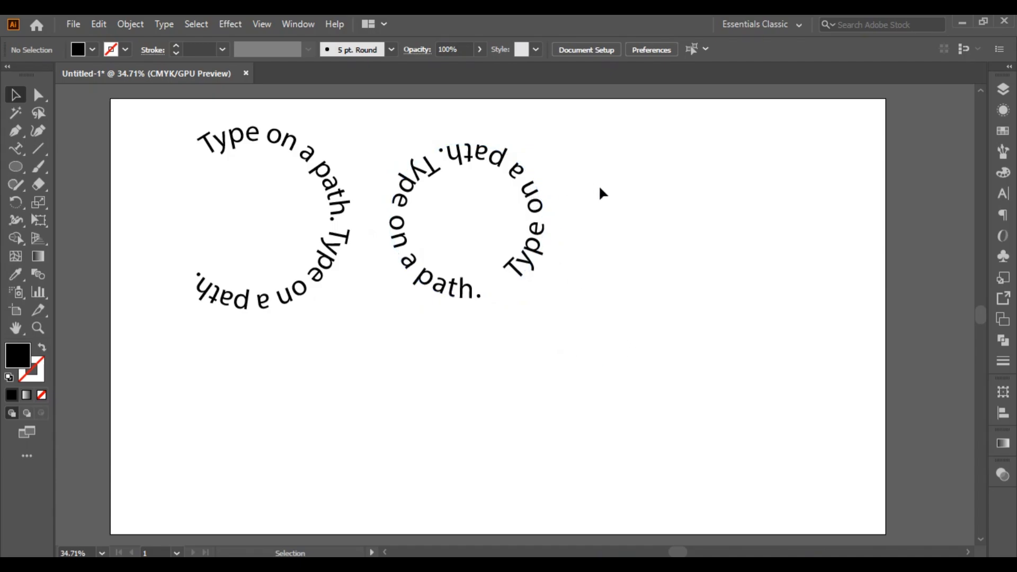
Step: Draw a five-pointed star about 646 by 614 px beside the second text circle
{"action": "left_click", "coordinate": [16, 166]}
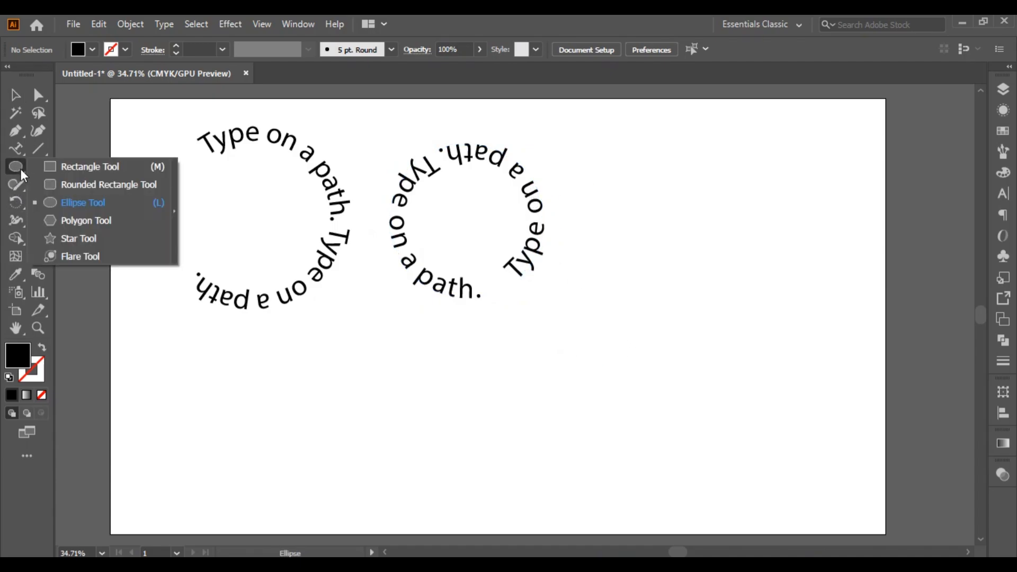
{"action": "left_click", "coordinate": [69, 239]}
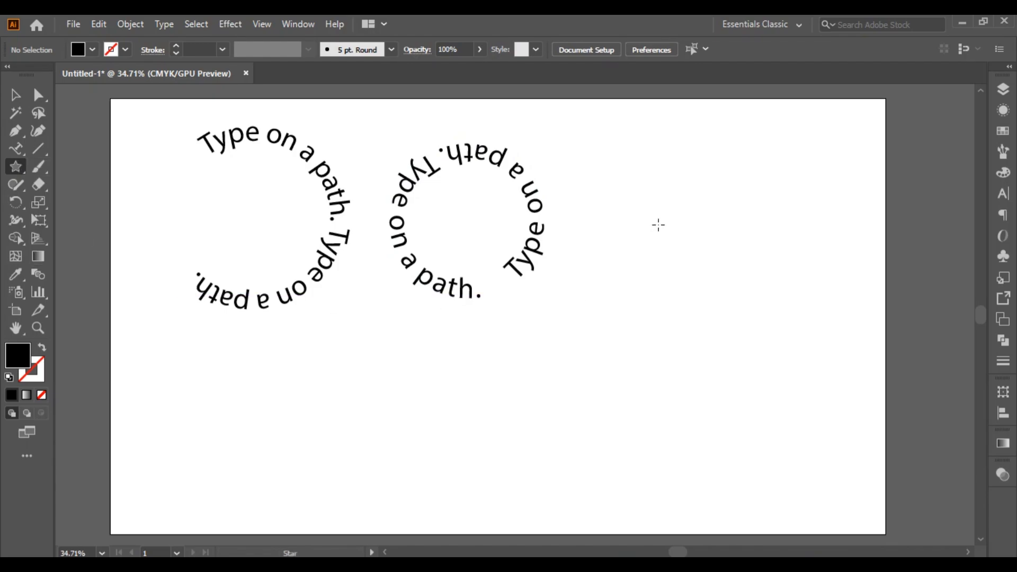
{"action": "left_click_drag", "start_coordinate": [681, 221], "coordinate": [782, 312]}
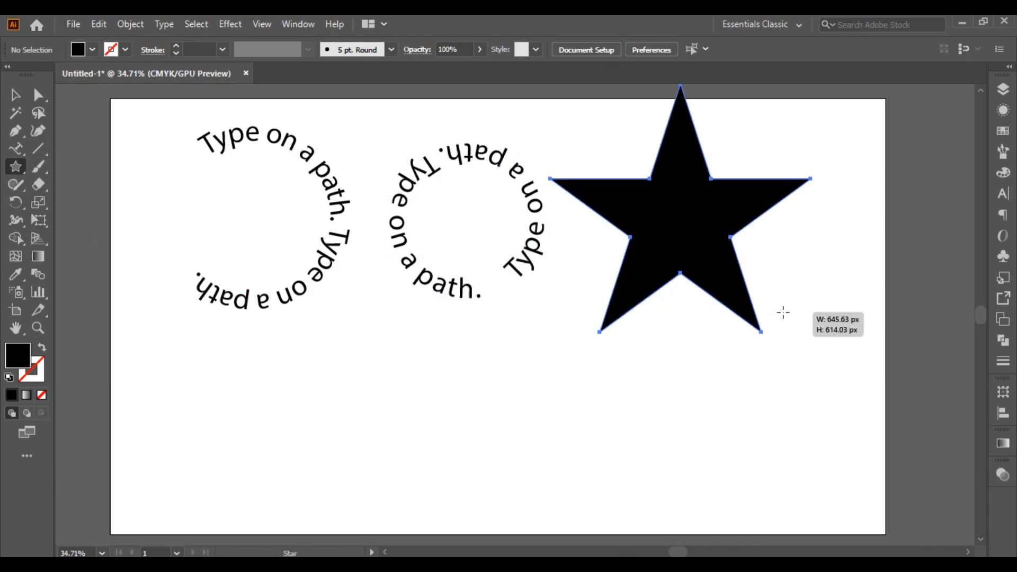
Step: Turn the star's outline into a type path starting near its left tip and enter "Type on path."
{"action": "left_click", "coordinate": [16, 151]}
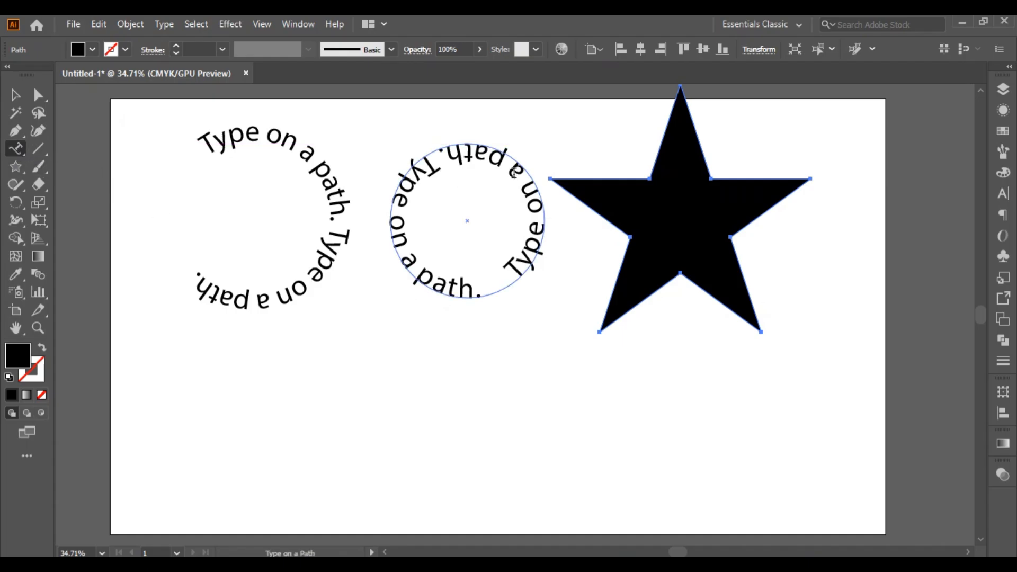
{"action": "left_click", "coordinate": [561, 176]}
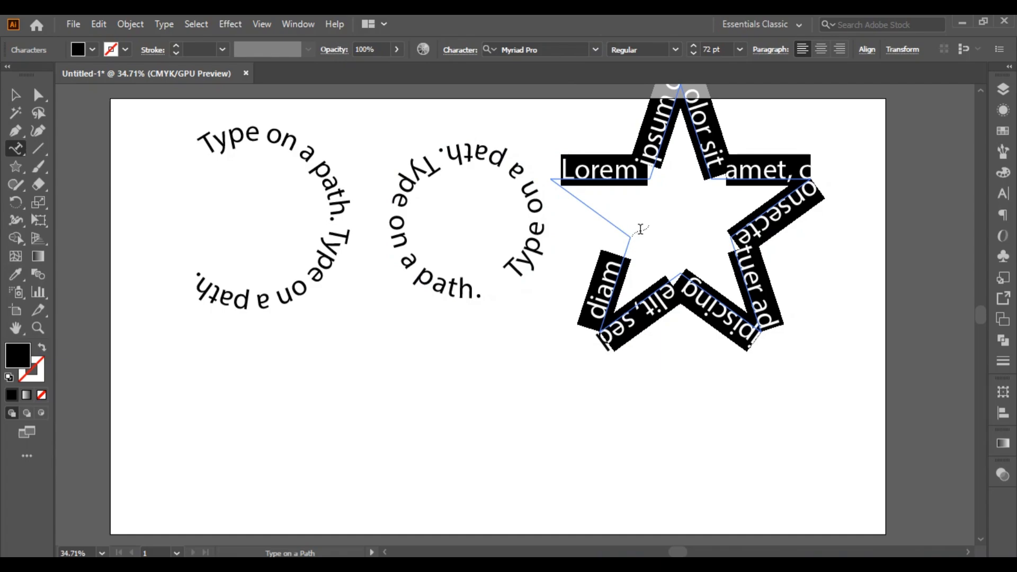
{"action": "type", "text": "T"}
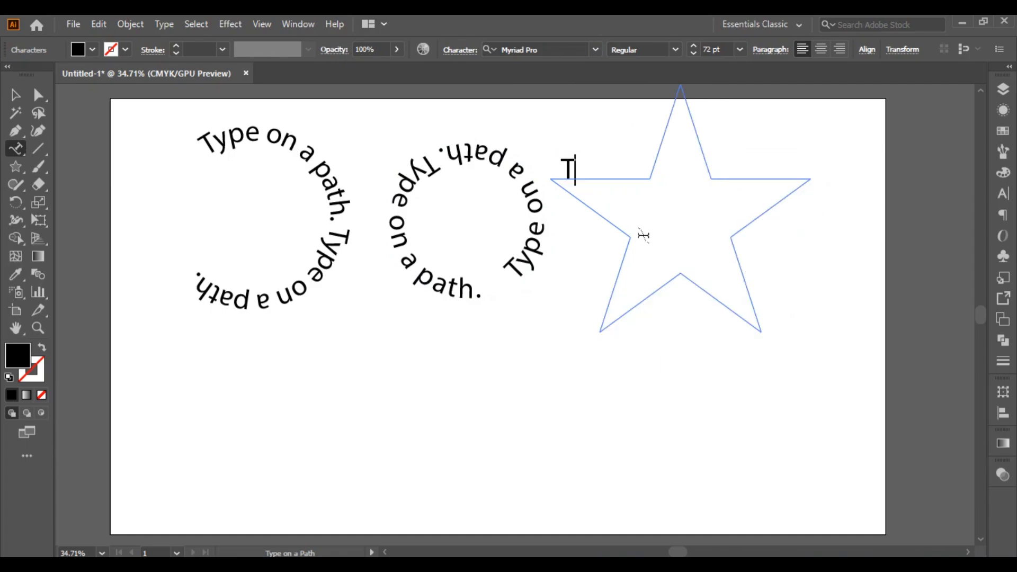
{"action": "type", "text": "ype"}
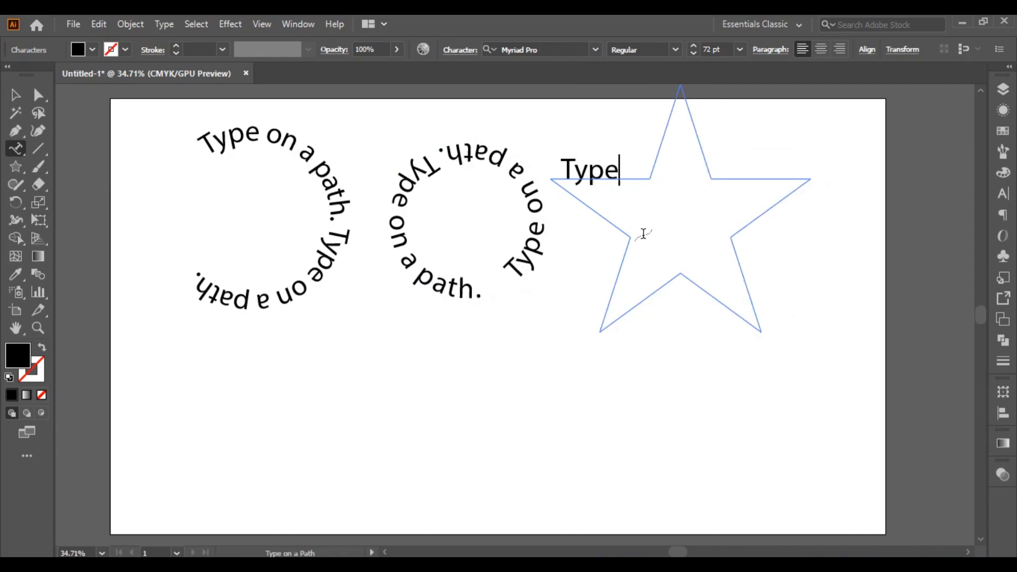
{"action": "type", "text": " on p"}
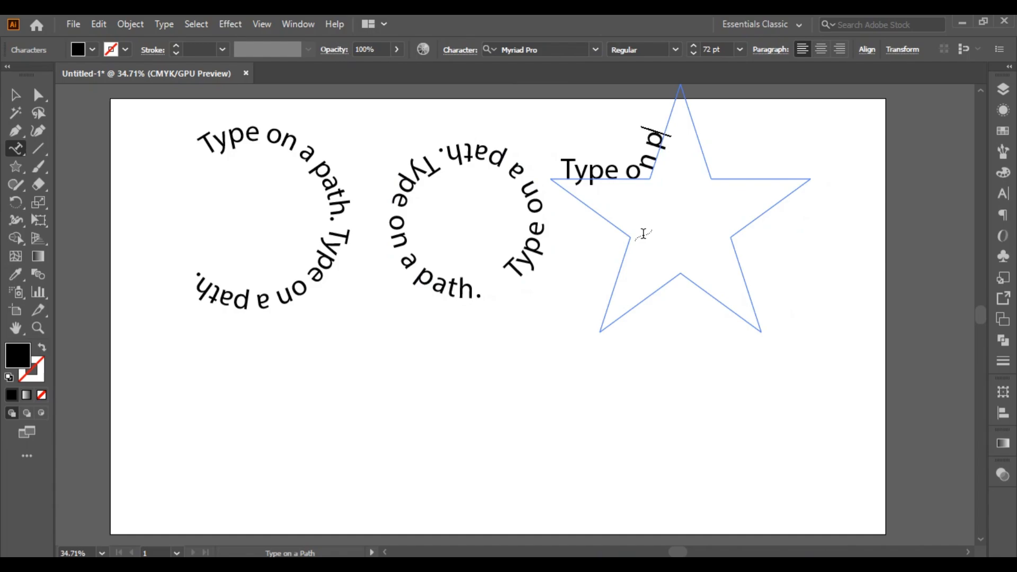
{"action": "type", "text": "ath."}
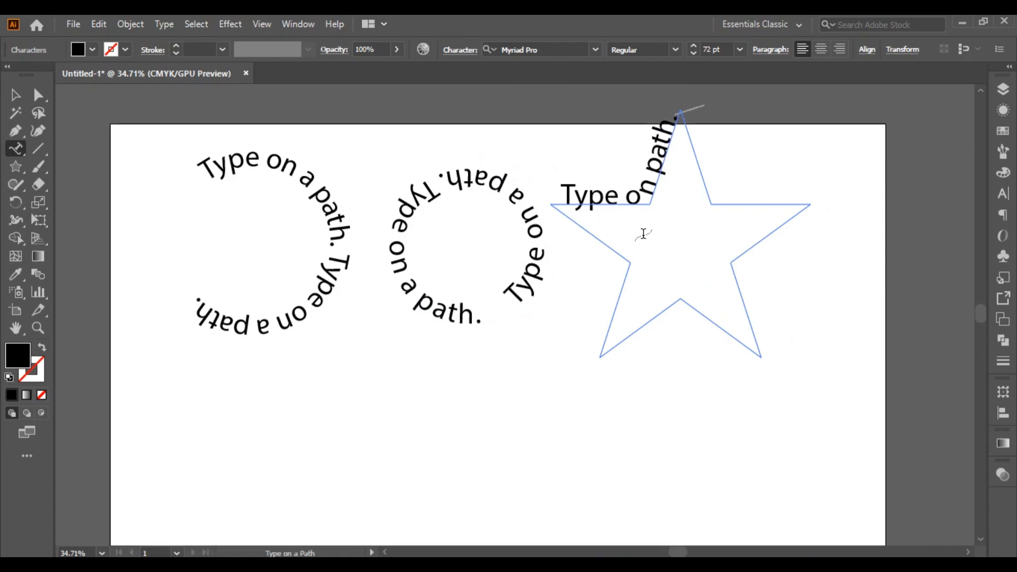
Step: Continue the text along the star with "Type on path. Type on"
{"action": "type", "text": " T"}
{"action": "key", "text": "BackSpace"}
{"action": "type", "text": "Type on path"}
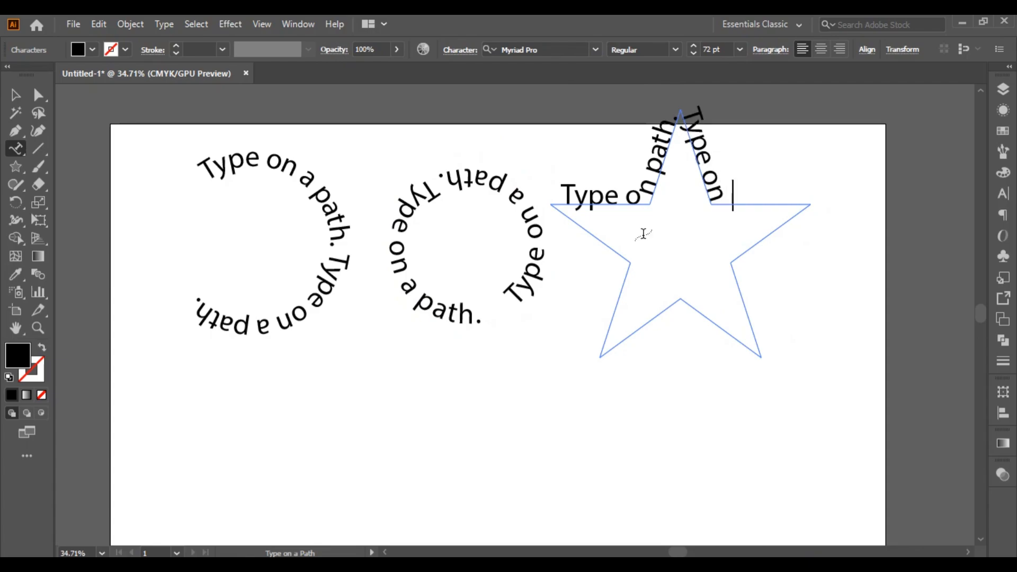
{"action": "type", "text": "."}
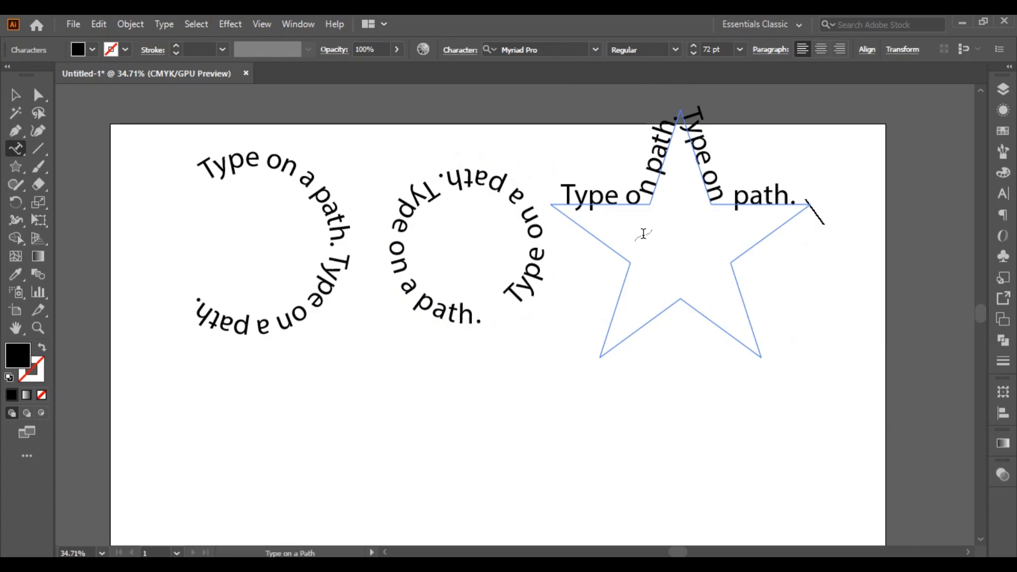
{"action": "type", "text": " Ty"}
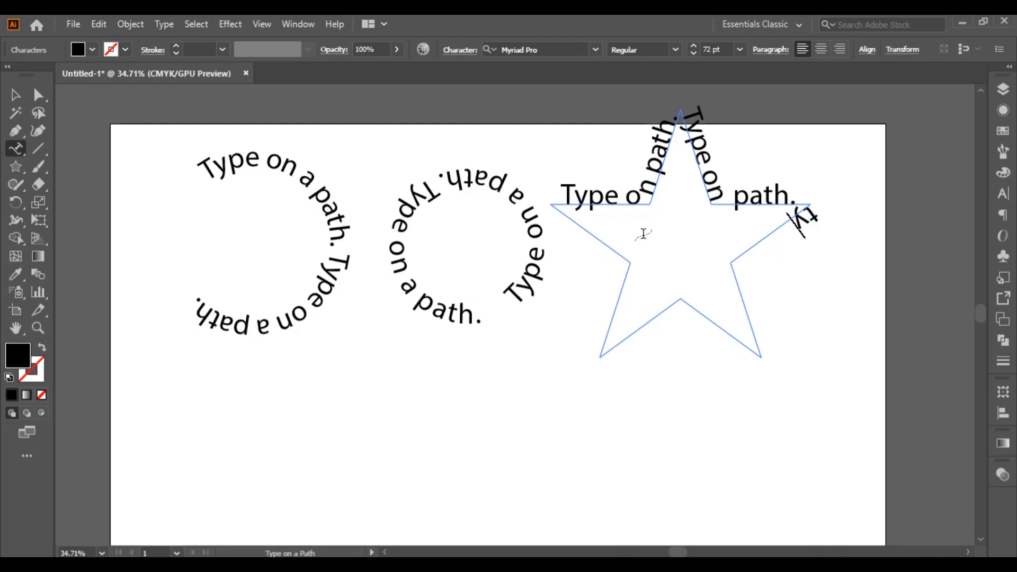
{"action": "key", "text": "BackSpace"}
{"action": "key", "text": "BackSpace"}
{"action": "type", "text": "Type on"}
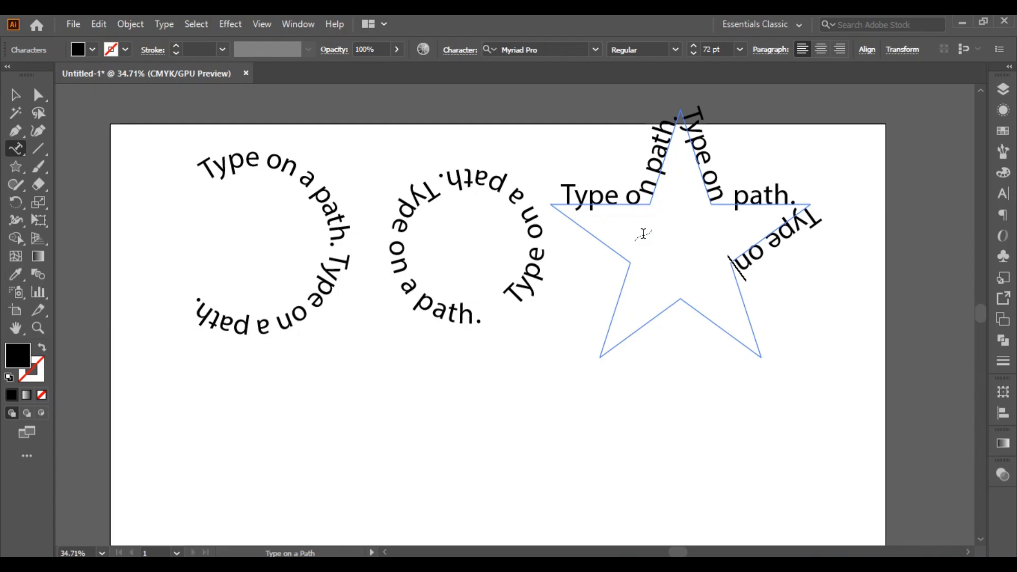
Step: Delete the star's text back to the first "Type on"
{"action": "key", "text": "BackSpace"}
{"action": "key", "text": "BackSpace"}
{"action": "key", "text": "BackSpace"}
{"action": "key", "text": "BackSpace"}
{"action": "key", "text": "BackSpace"}
{"action": "key", "text": "BackSpace"}
{"action": "key", "text": "BackSpace"}
{"action": "key", "text": "BackSpace"}
{"action": "key", "text": "BackSpace"}
{"action": "key", "text": "BackSpace"}
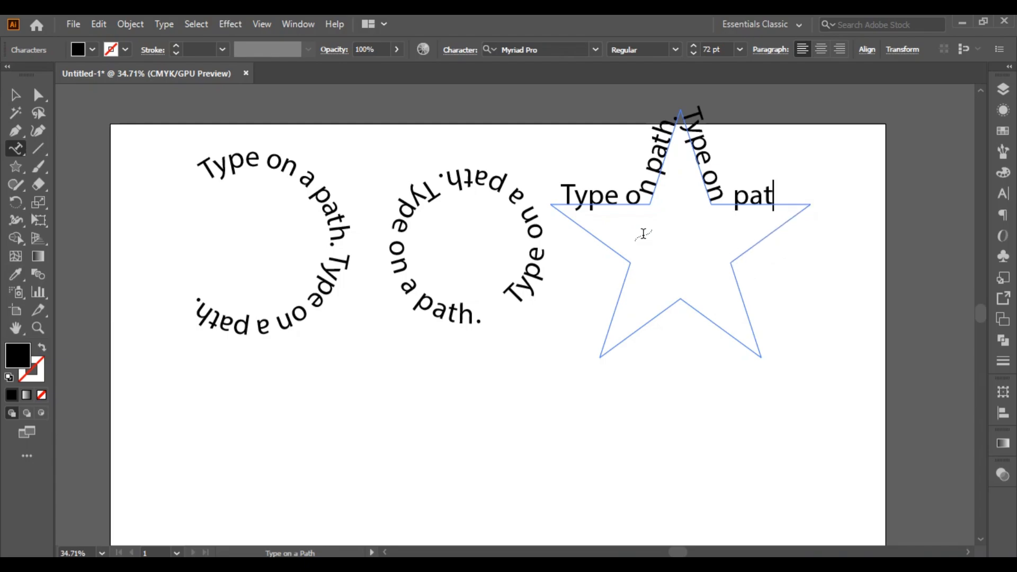
{"action": "key", "text": "BackSpace"}
{"action": "key", "text": "BackSpace"}
{"action": "key", "text": "BackSpace"}
{"action": "key", "text": "BackSpace"}
{"action": "key", "text": "BackSpace"}
{"action": "key", "text": "BackSpace"}
{"action": "key", "text": "BackSpace"}
{"action": "key", "text": "BackSpace"}
{"action": "key", "text": "BackSpace"}
{"action": "key", "text": "BackSpace"}
{"action": "key", "text": "BackSpace"}
{"action": "key", "text": "BackSpace"}
{"action": "key", "text": "BackSpace"}
{"action": "key", "text": "BackSpace"}
{"action": "key", "text": "BackSpace"}
{"action": "key", "text": "BackSpace"}
{"action": "key", "text": "BackSpace"}
{"action": "key", "text": "BackSpace"}
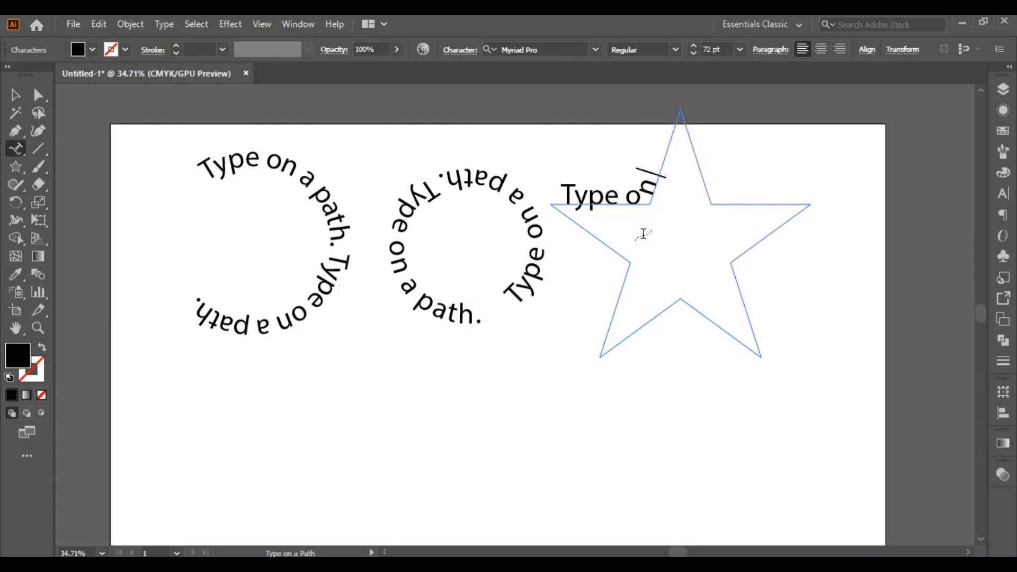
Step: Continue the star's text with "a Path Type on a path"
{"action": "type", "text": "a Path"}
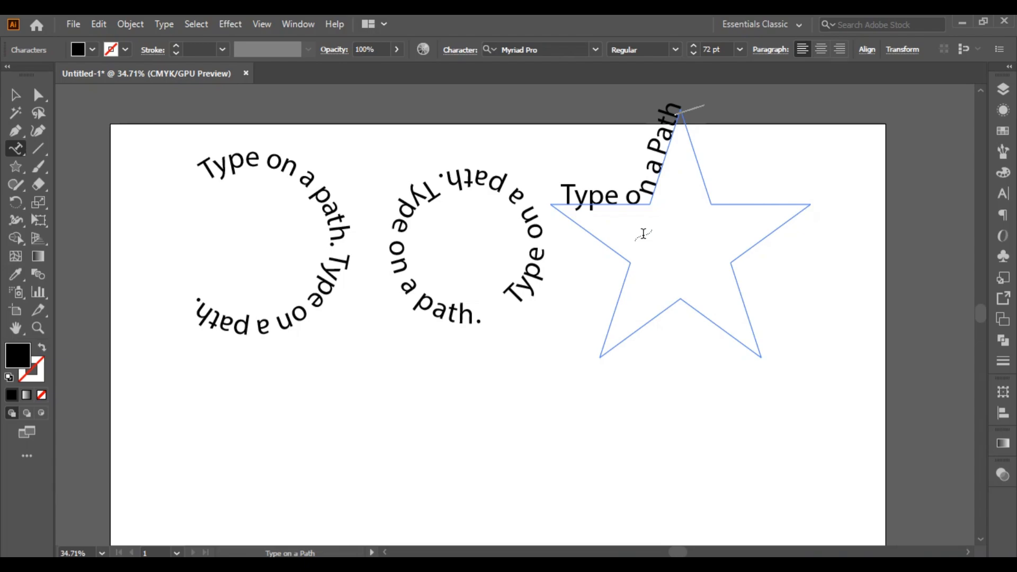
{"action": "type", "text": " t"}
{"action": "key", "text": "BackSpace"}
{"action": "type", "text": "Type"}
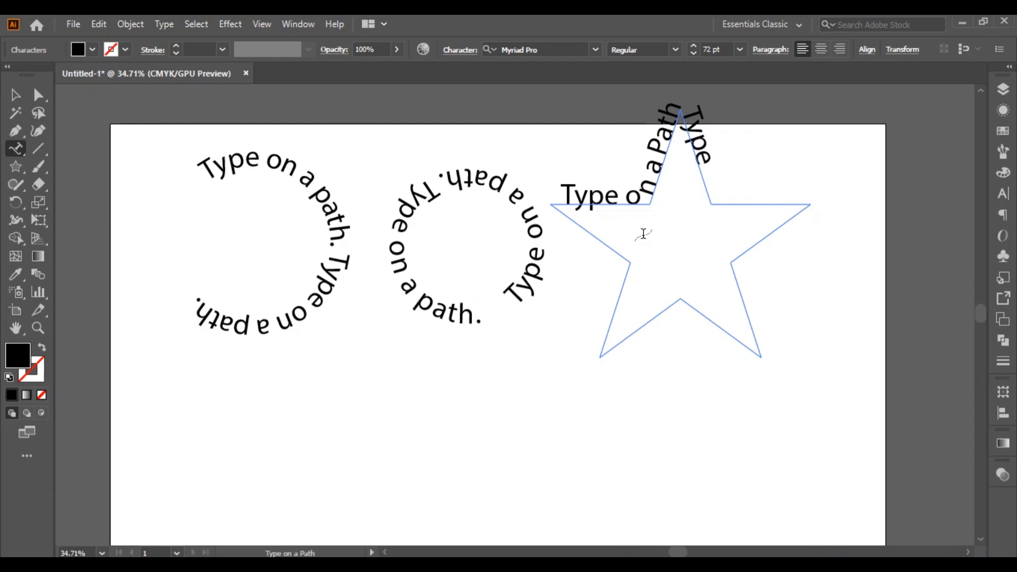
{"action": "type", "text": " on a path"}
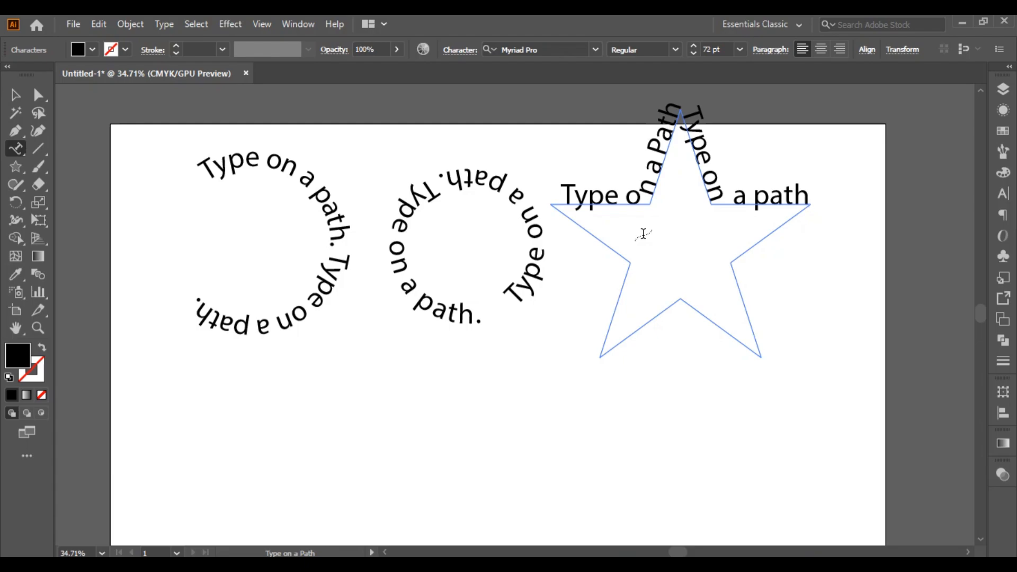
Step: Continue the star's text with "Type on a path" from the star's right tip to its lower-right tip
{"action": "type", "text": " Type"}
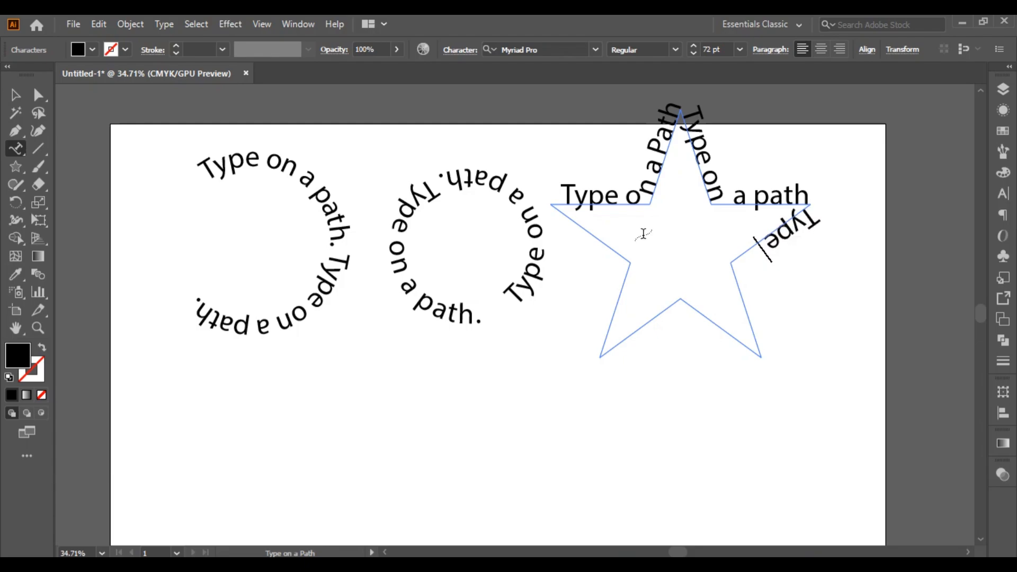
{"action": "type", "text": " on a"}
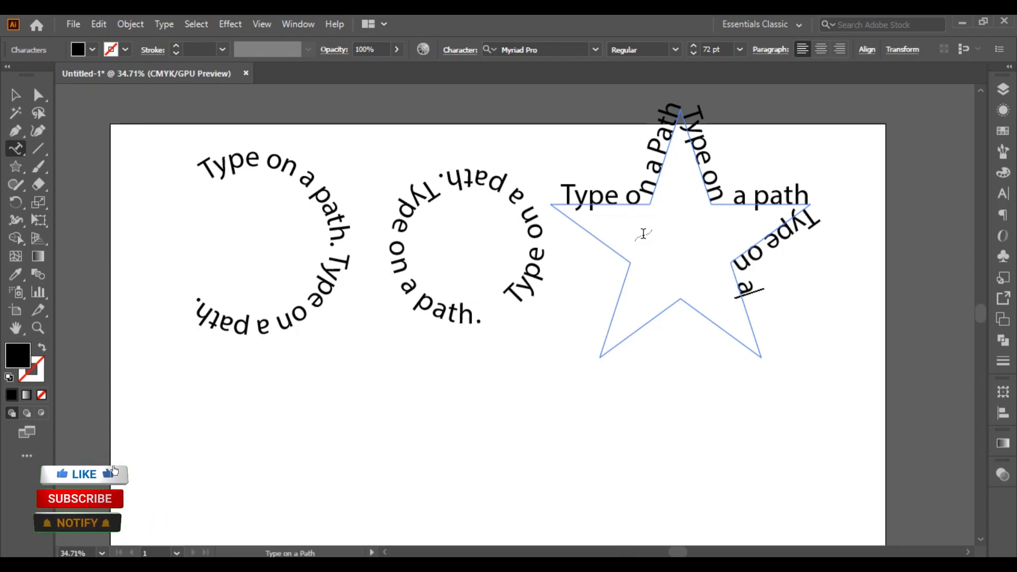
{"action": "type", "text": " path"}
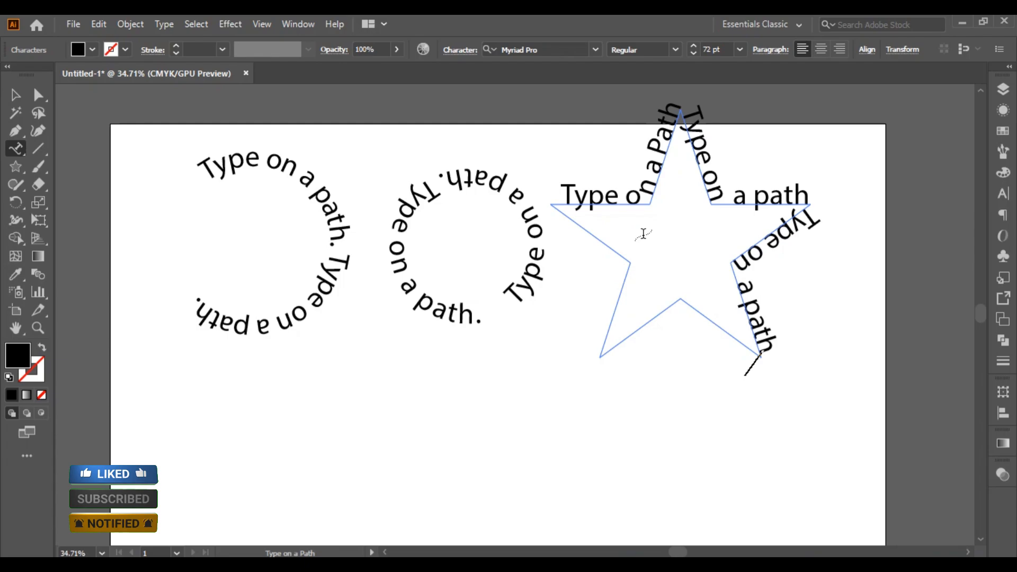
{"action": "type", "text": " th"}
{"action": "key", "text": "BackSpace"}
{"action": "key", "text": "BackSpace"}
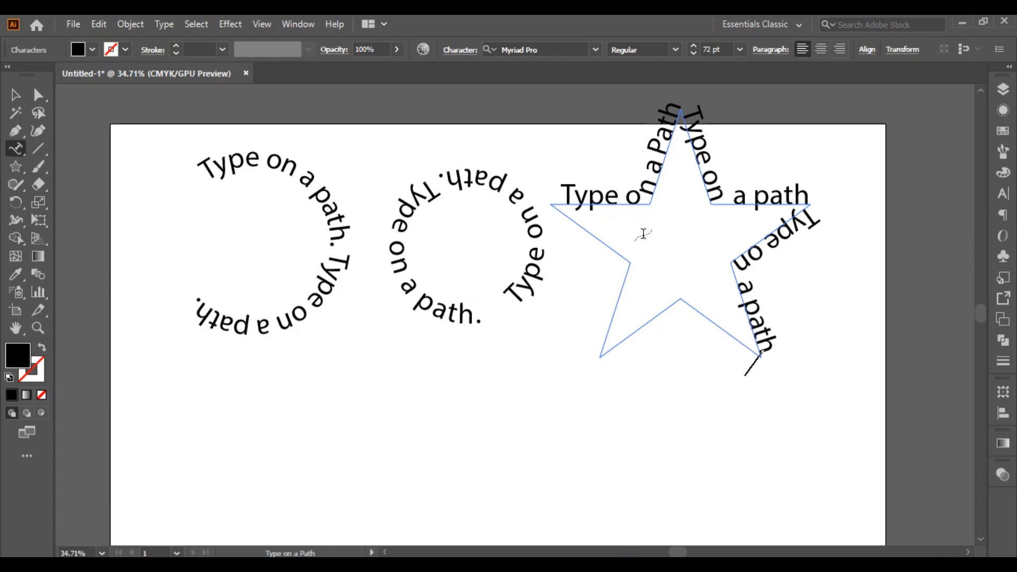
Step: Complete the star's text with "Type on a path Type on a path" from the lower-right tip around to the left tip
{"action": "type", "text": "Type on"}
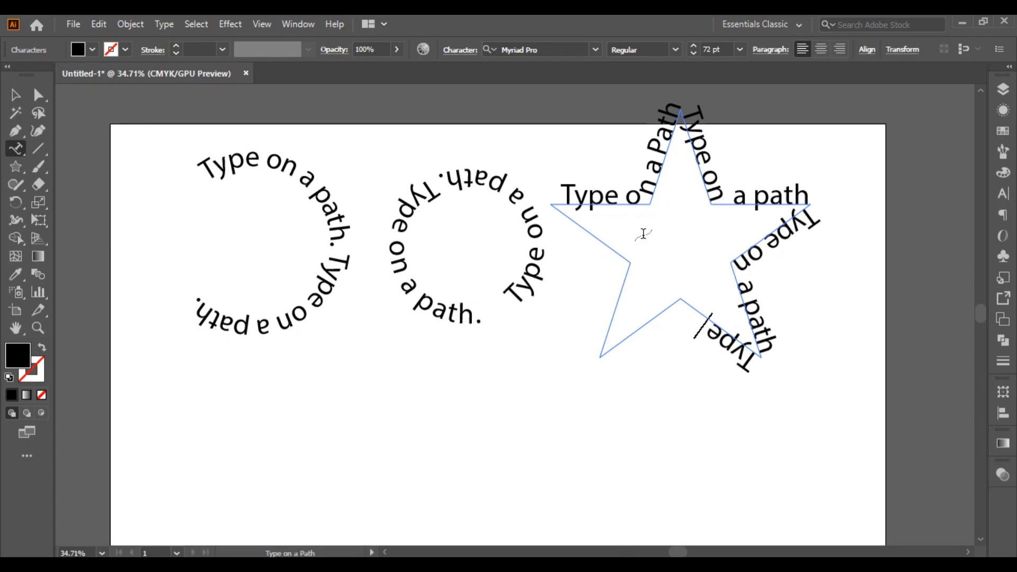
{"action": "type", "text": " a"}
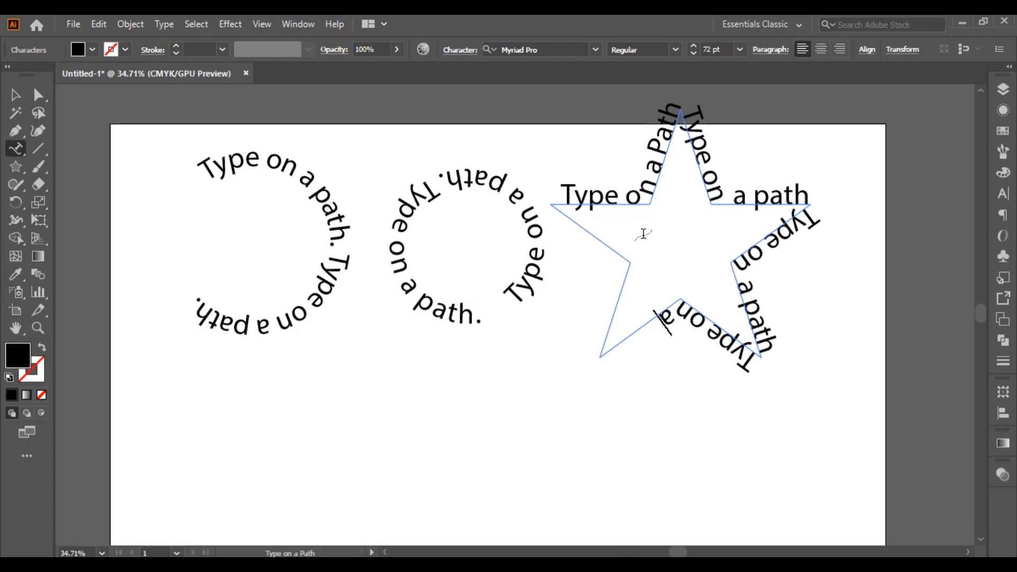
{"action": "type", "text": " path"}
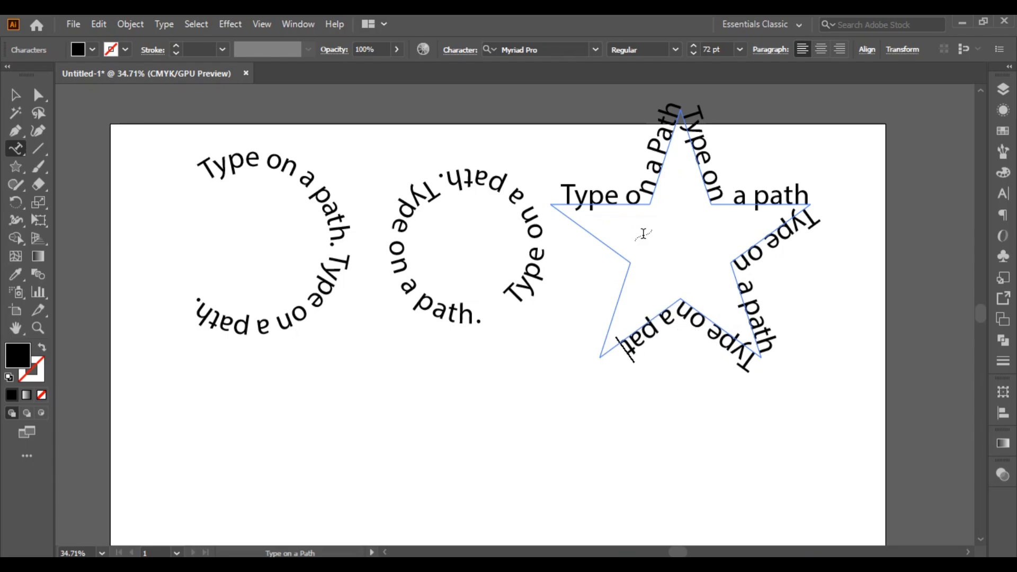
{"action": "type", "text": " Type on a path Type on"}
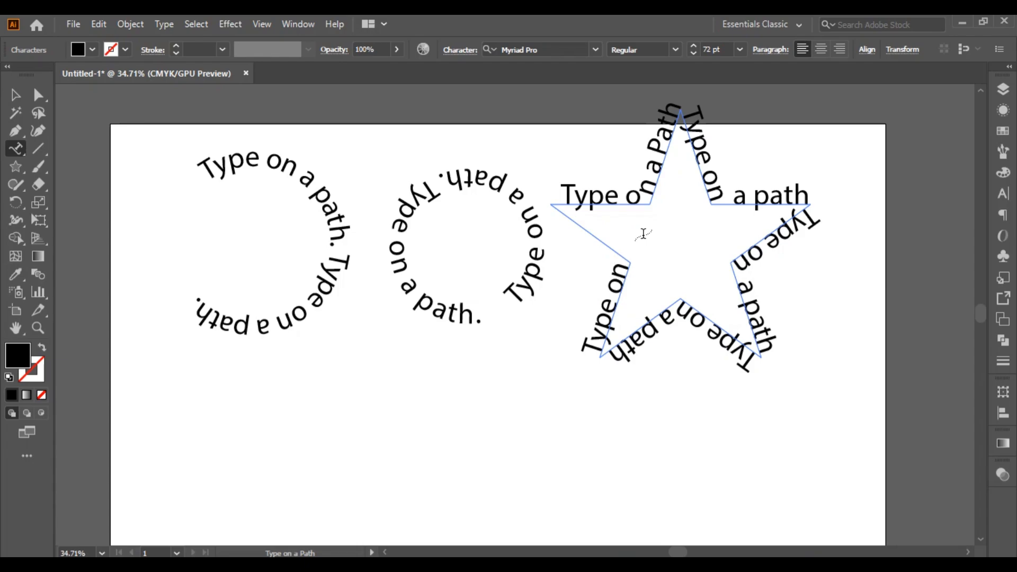
{"action": "type", "text": " a path"}
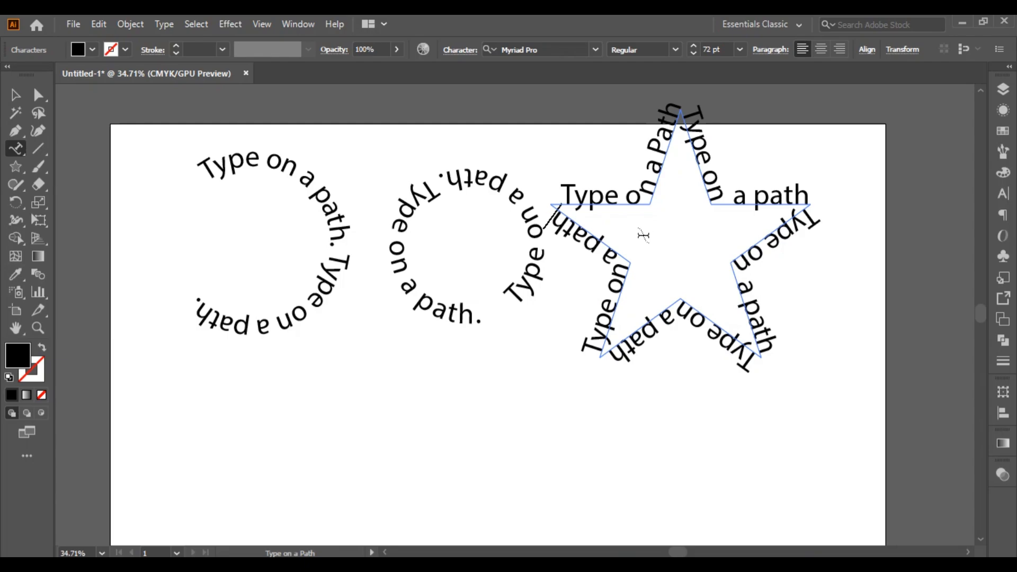
{"action": "key", "text": "Left"}
{"action": "key", "text": "shift+Left"}
{"action": "key", "text": "shift+Left"}
{"action": "key", "text": "shift+Left"}
{"action": "key", "text": "shift+Left"}
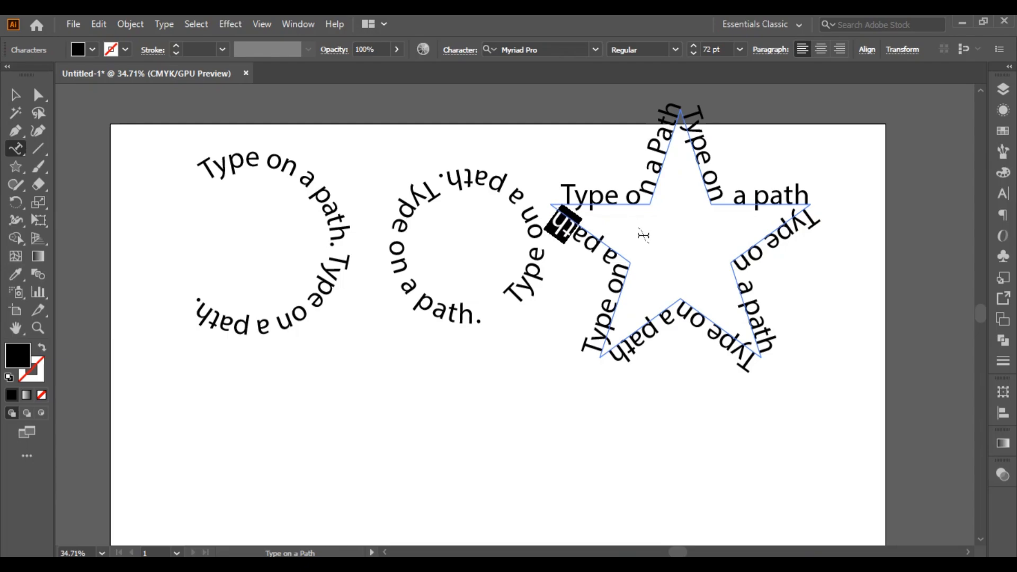
{"action": "key", "text": "shift+Left"}
{"action": "key", "text": "shift+Left"}
{"action": "key", "text": "shift+Left"}
{"action": "key", "text": "shift+Left"}
{"action": "key", "text": "shift+Left"}
{"action": "key", "text": "shift+Left"}
{"action": "key", "text": "shift+Left"}
{"action": "key", "text": "shift+Left"}
{"action": "key", "text": "shift+Left"}
{"action": "key", "text": "shift+Left"}
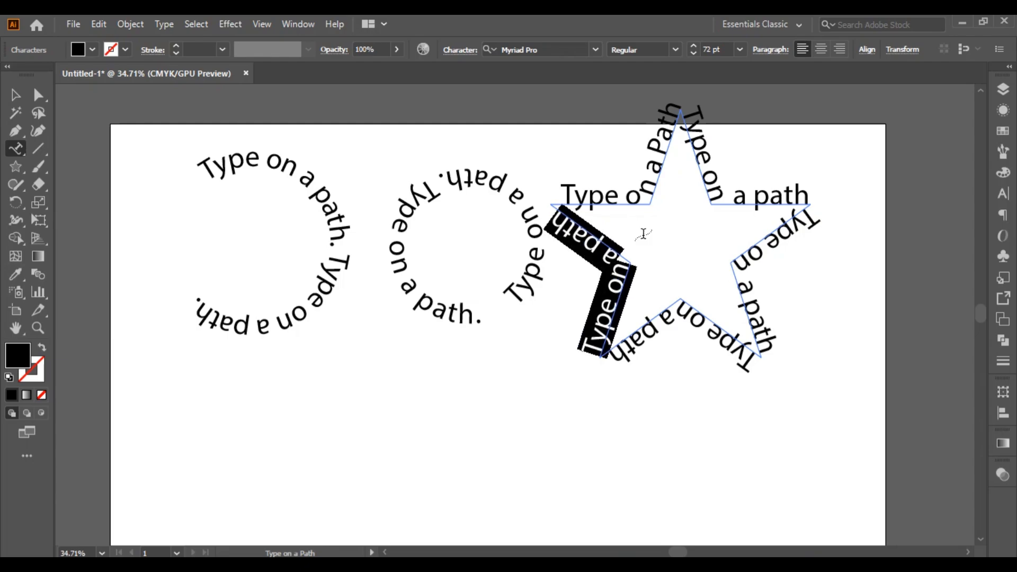
Step: Finish editing the star text and scale it down proportionally about its centre to a type size of about 55.9 pt
{"action": "left_click", "coordinate": [15, 97]}
{"action": "left_click", "coordinate": [401, 484]}
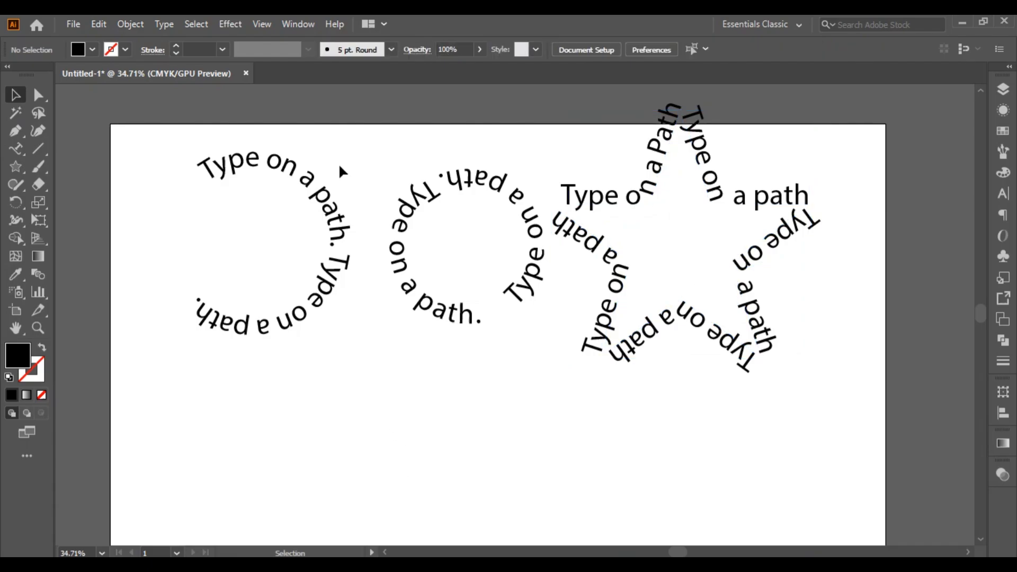
{"action": "left_click", "coordinate": [704, 183]}
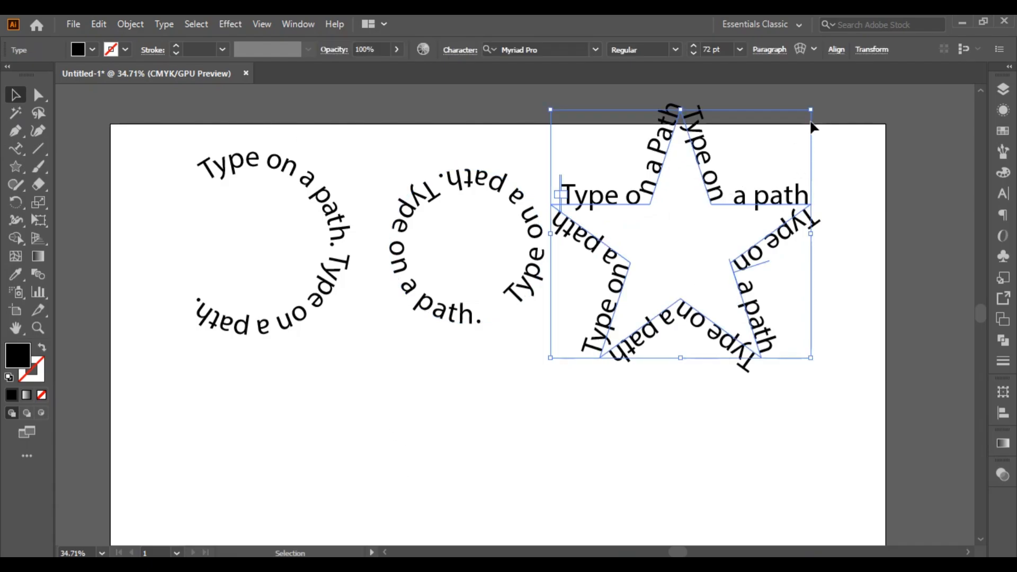
{"action": "left_click_drag", "start_coordinate": [814, 112], "coordinate": [790, 141]}
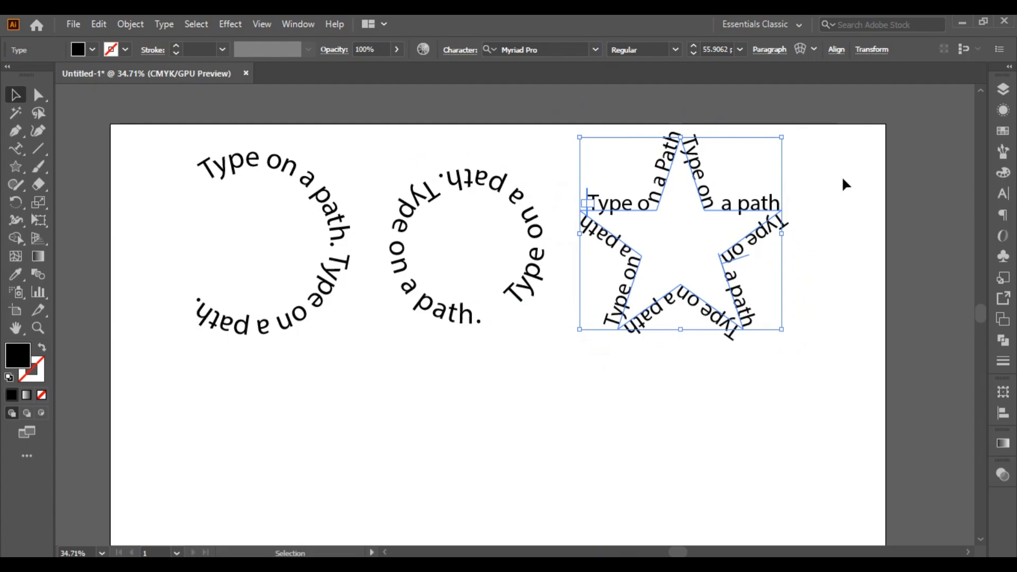
{"action": "left_click", "coordinate": [841, 176]}
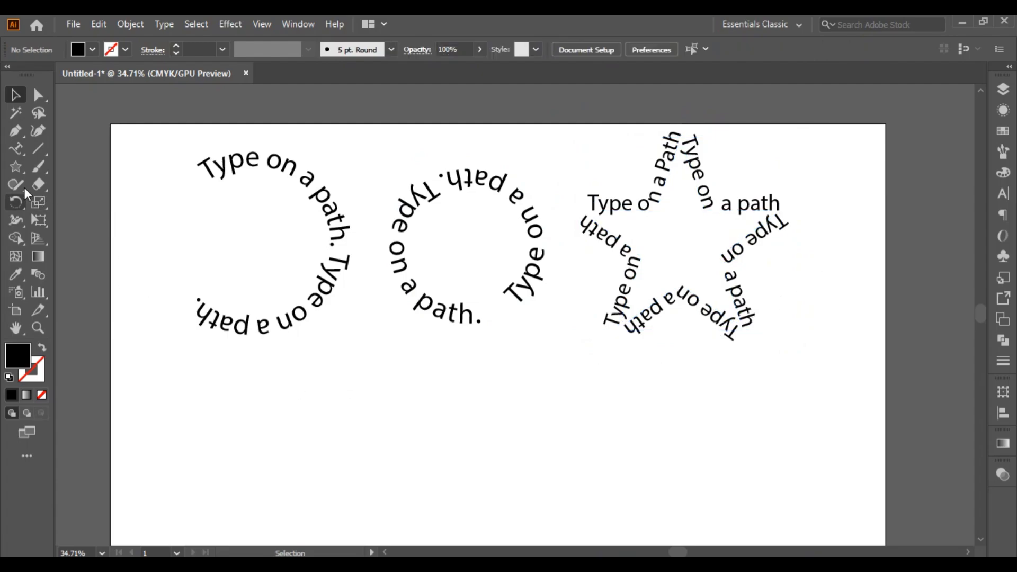
Step: Draw an open wavy Pen path of four alternating arcs, about 1435 px wide, across the artboard below the circles and star
{"action": "left_click", "coordinate": [16, 130]}
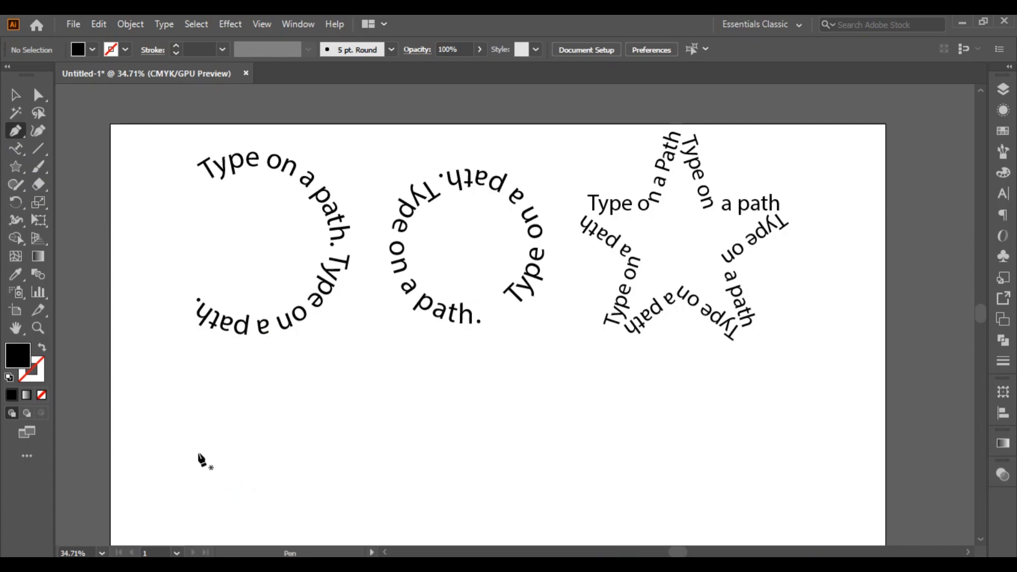
{"action": "left_click", "coordinate": [198, 453]}
{"action": "left_click_drag", "start_coordinate": [352, 454], "coordinate": [420, 526]}
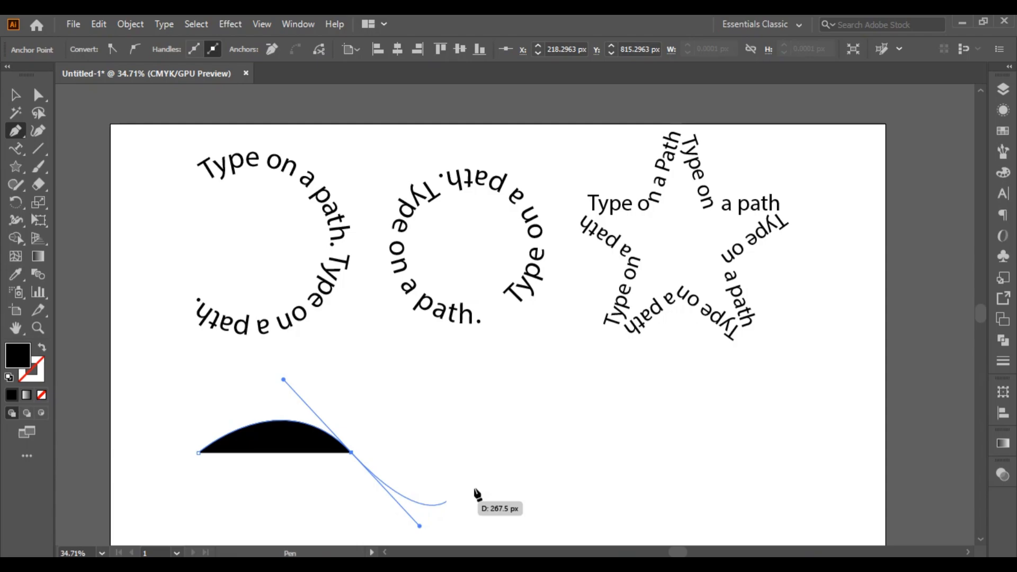
{"action": "left_click", "coordinate": [503, 454]}
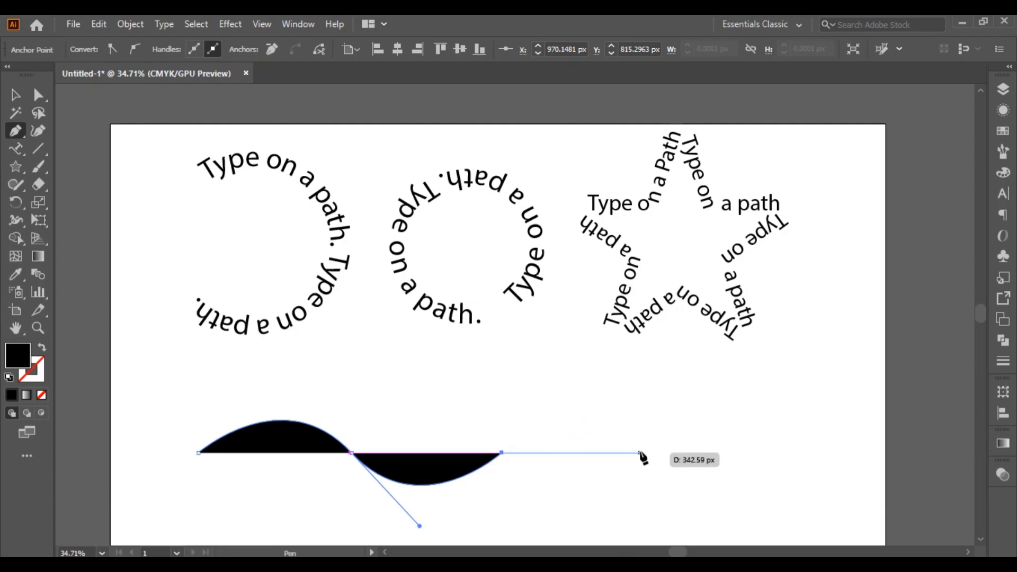
{"action": "left_click_drag", "start_coordinate": [640, 453], "coordinate": [692, 519]}
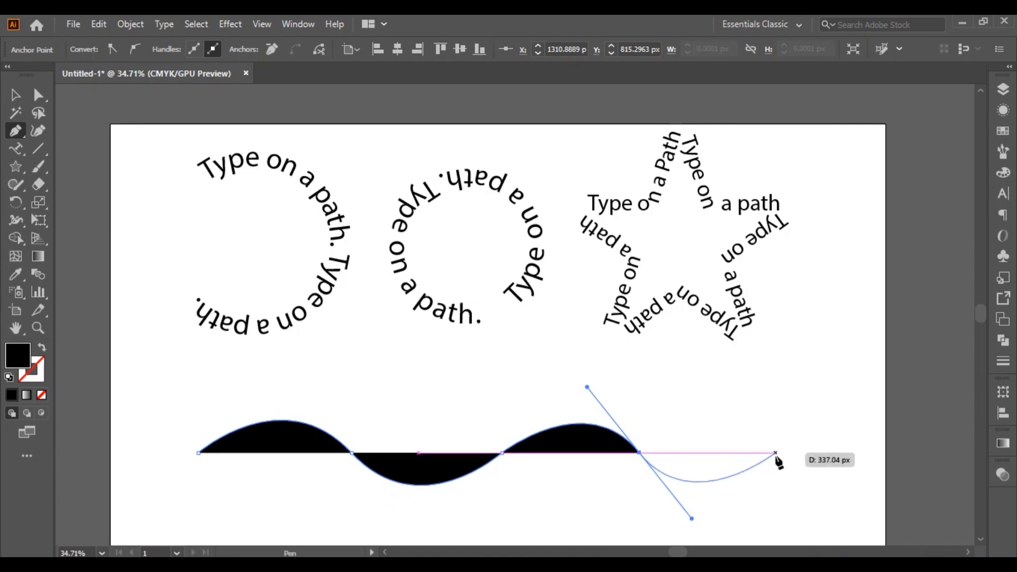
{"action": "left_click_drag", "start_coordinate": [778, 453], "coordinate": [807, 371]}
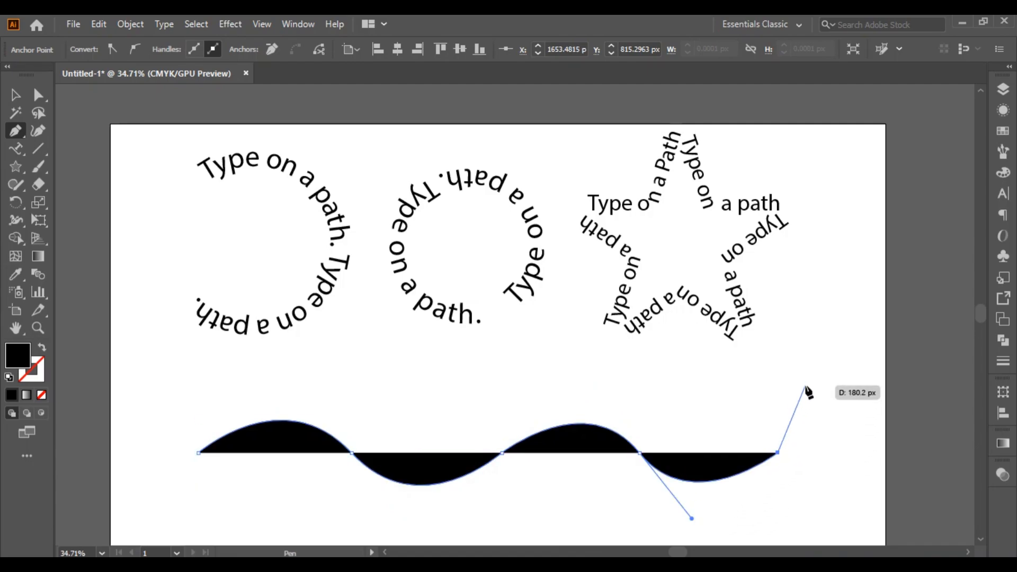
{"action": "key", "text": "Escape"}
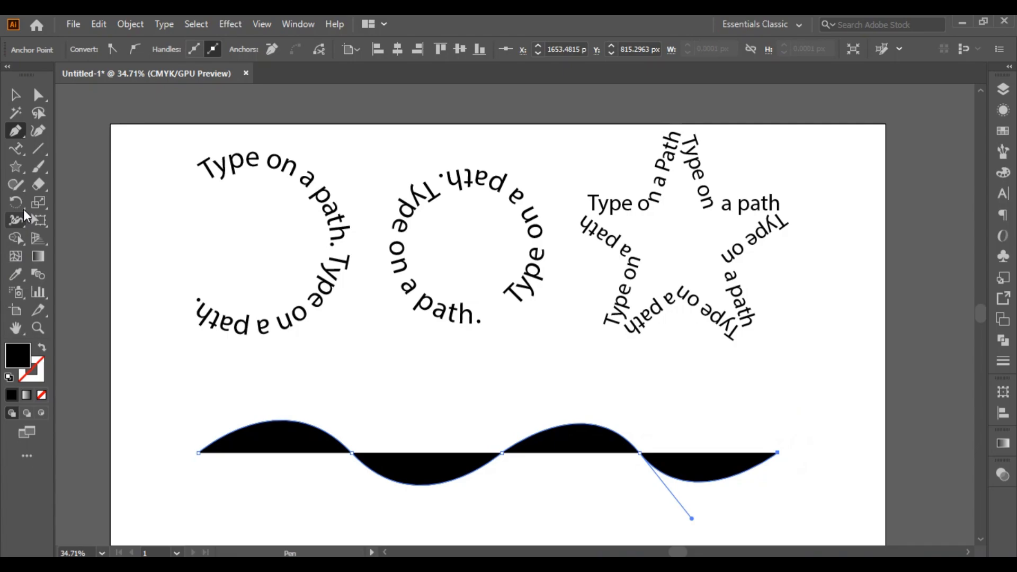
Step: Turn the wavy line into a type path starting near its left end and enter "Type on a path."
{"action": "left_click", "coordinate": [16, 148]}
{"action": "left_click", "coordinate": [214, 442]}
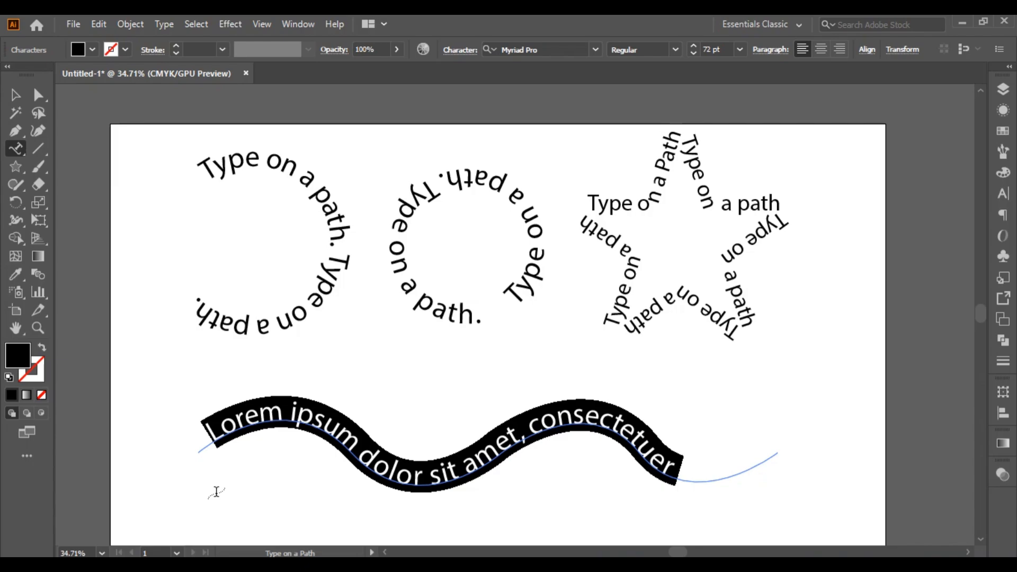
{"action": "type", "text": "Typ"}
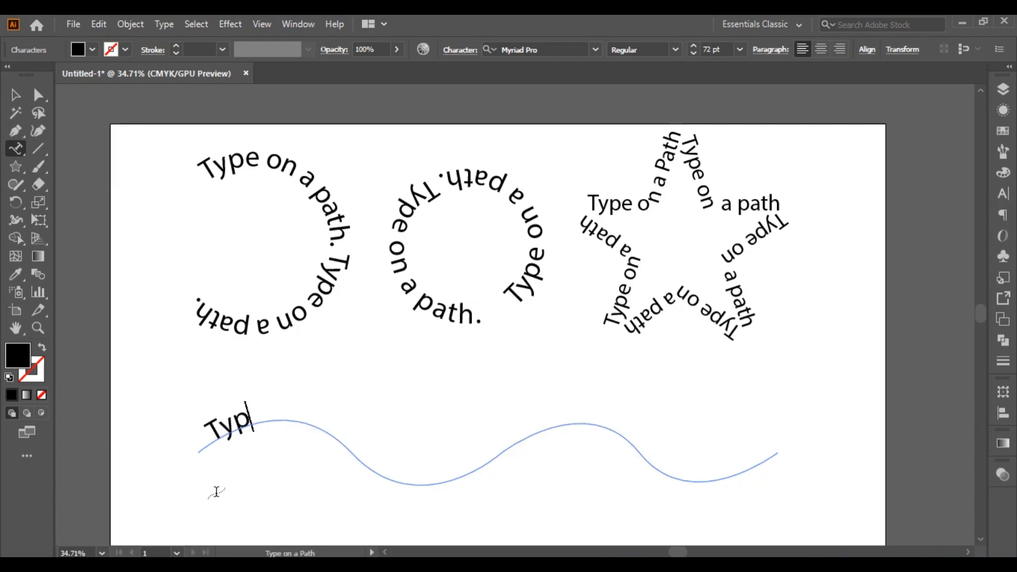
{"action": "type", "text": "e on "}
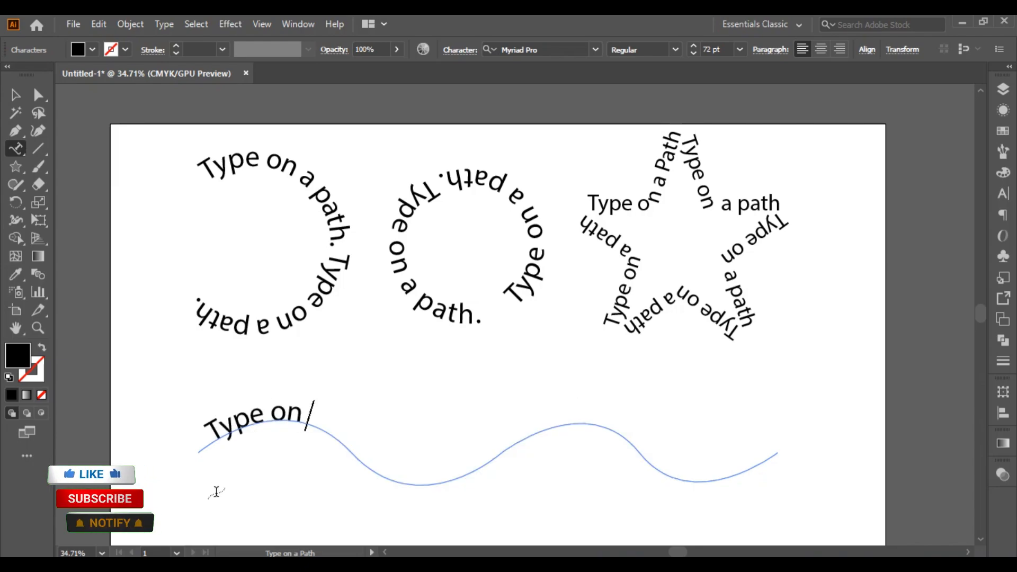
{"action": "type", "text": "a path"}
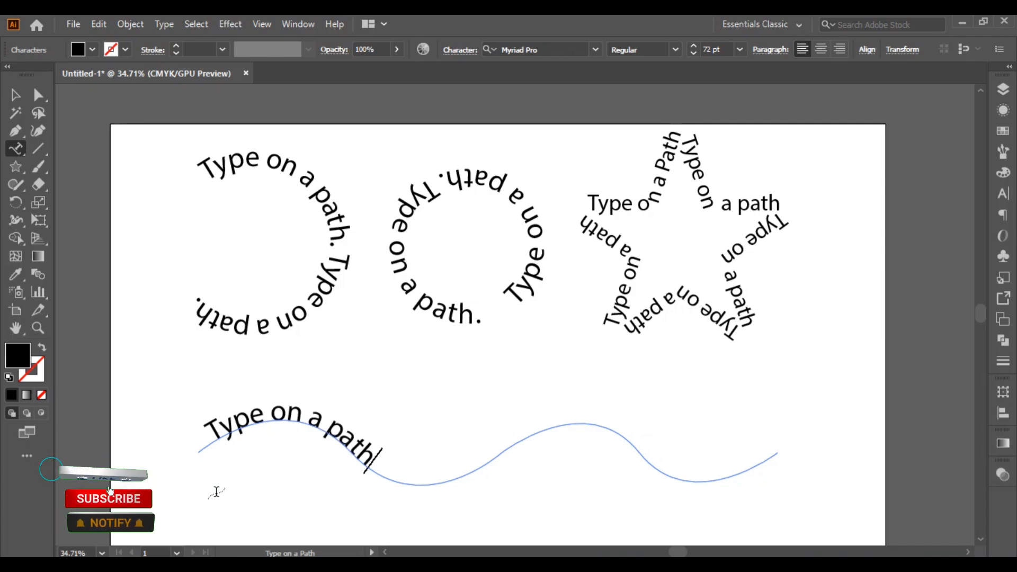
{"action": "type", "text": "."}
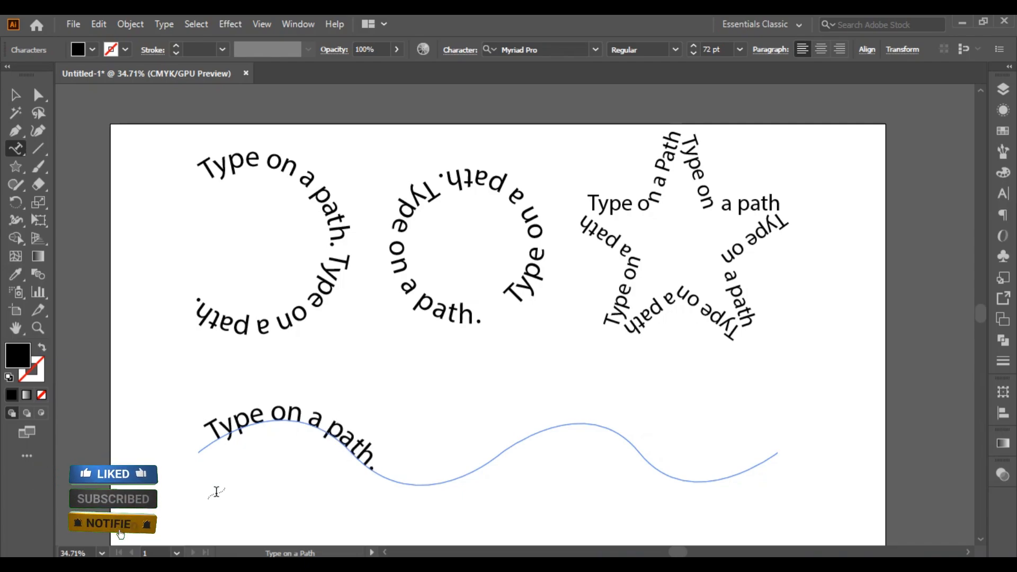
Step: Select the whole sentence "Type on a path." on the wavy line and copy it
{"action": "key", "text": "shift+Left"}
{"action": "key", "text": "shift+Left"}
{"action": "key", "text": "shift+Left"}
{"action": "key", "text": "shift+Left"}
{"action": "key", "text": "shift+Left"}
{"action": "key", "text": "shift+Left"}
{"action": "key", "text": "shift+Left"}
{"action": "key", "text": "shift+Left"}
{"action": "key", "text": "shift+Left"}
{"action": "key", "text": "shift+Left"}
{"action": "key", "text": "shift+Left"}
{"action": "key", "text": "shift+Left"}
{"action": "key", "text": "shift+Left"}
{"action": "key", "text": "shift+Left"}
{"action": "key", "text": "shift+Left"}
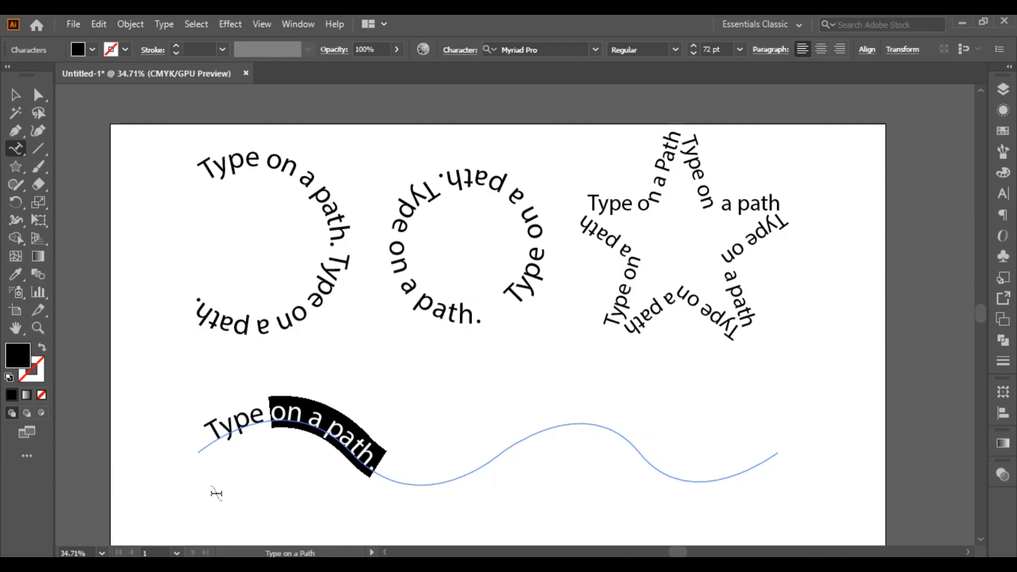
{"action": "key", "text": "shift+Left"}
{"action": "key", "text": "ctrl+c"}
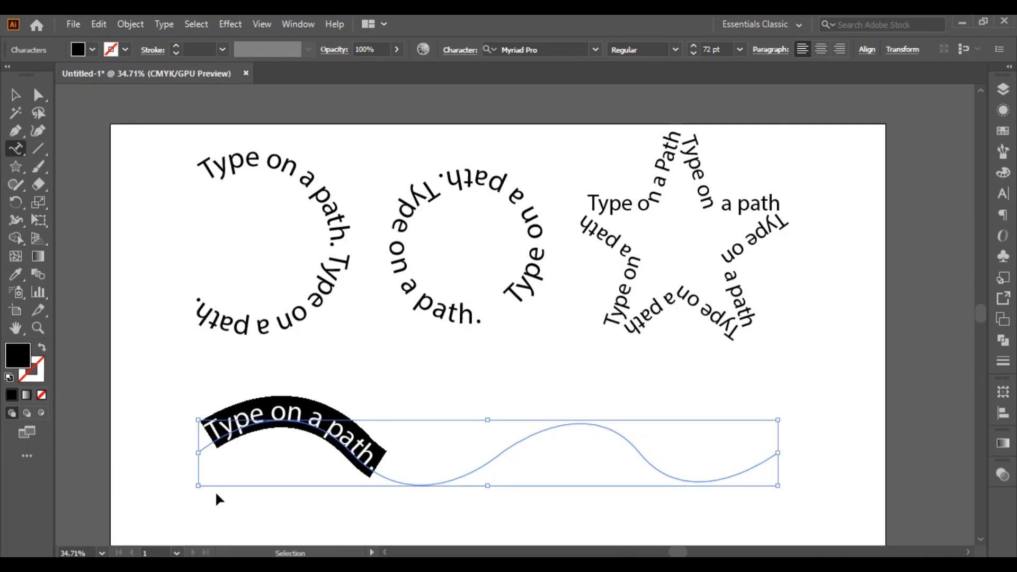
{"action": "key", "text": "ctrl"}
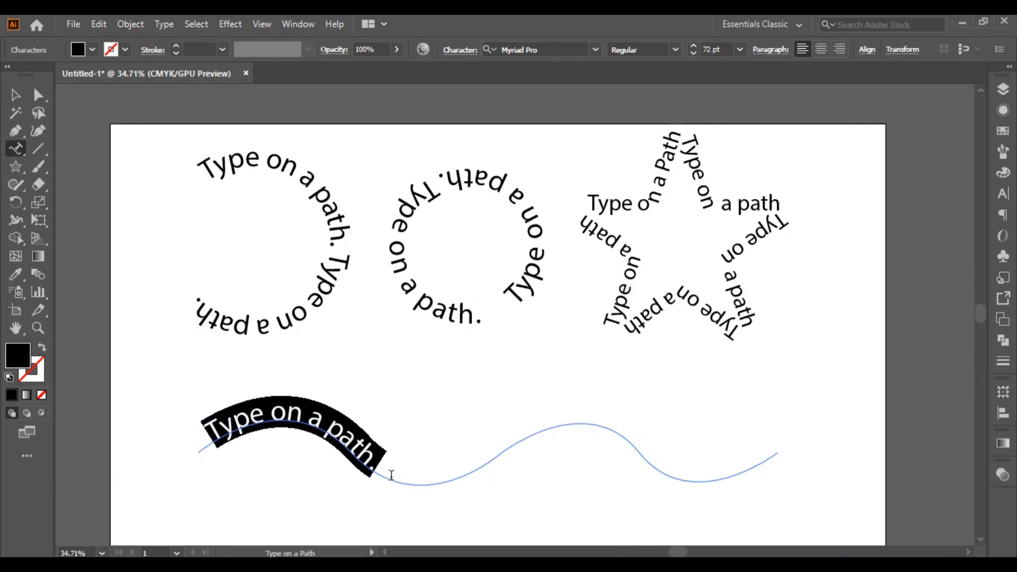
Step: Paste the copied sentence twice at the end of the wavy line's text, then finish editing and deselect it
{"action": "left_click", "coordinate": [391, 475]}
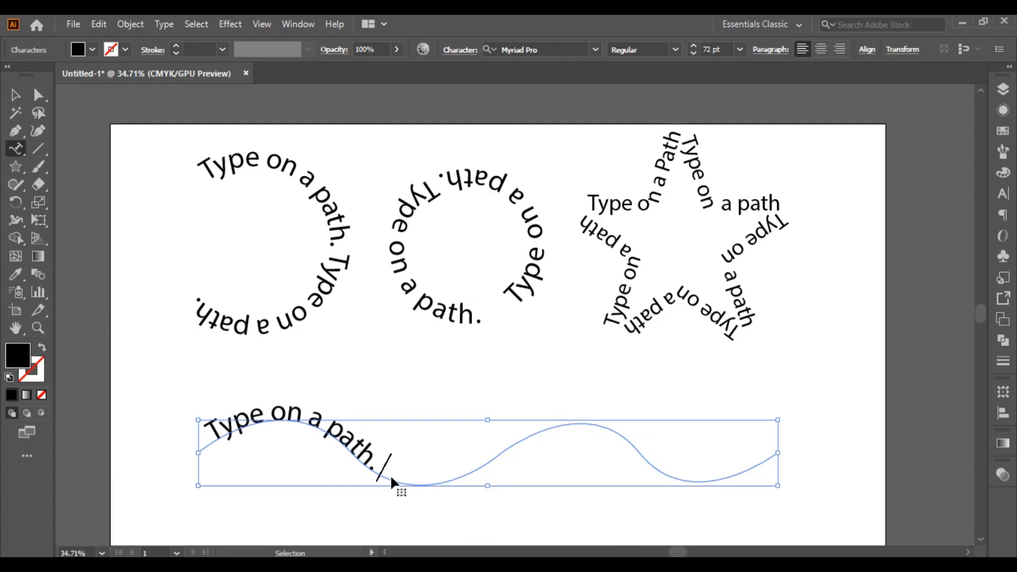
{"action": "key", "text": "ctrl+v"}
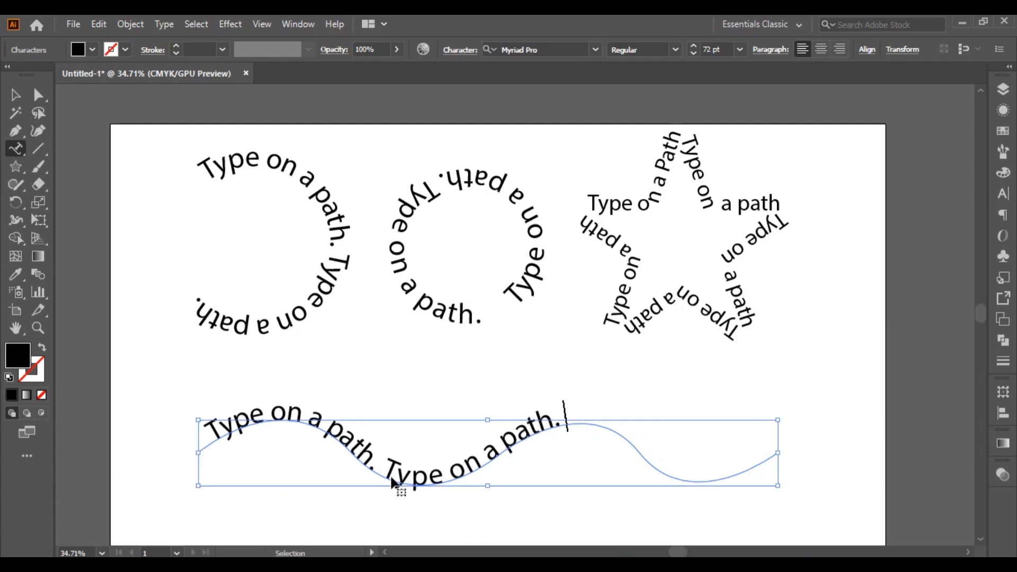
{"action": "key", "text": "ctrl+v"}
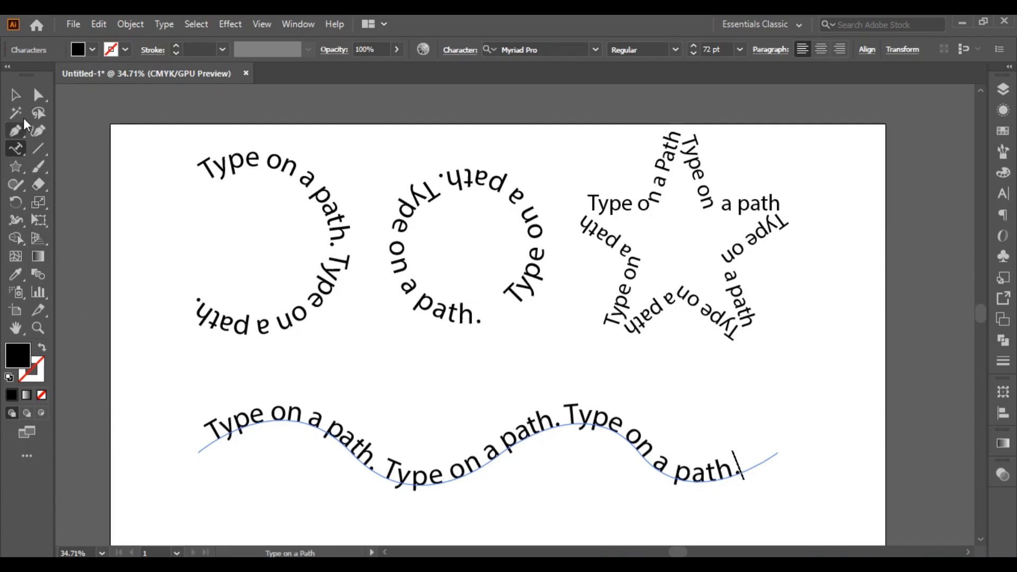
{"action": "left_click", "coordinate": [19, 99]}
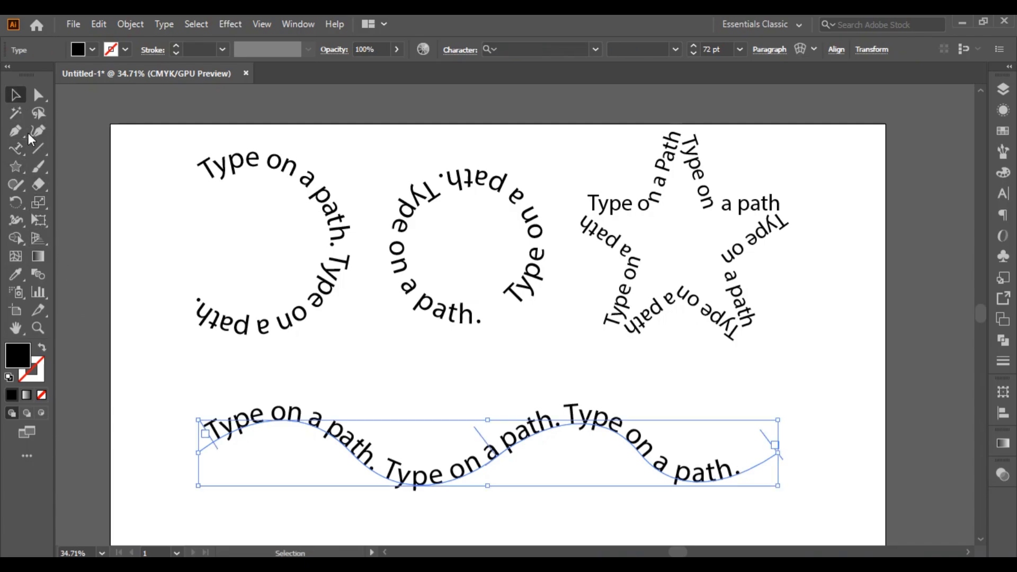
{"action": "left_click", "coordinate": [162, 272]}
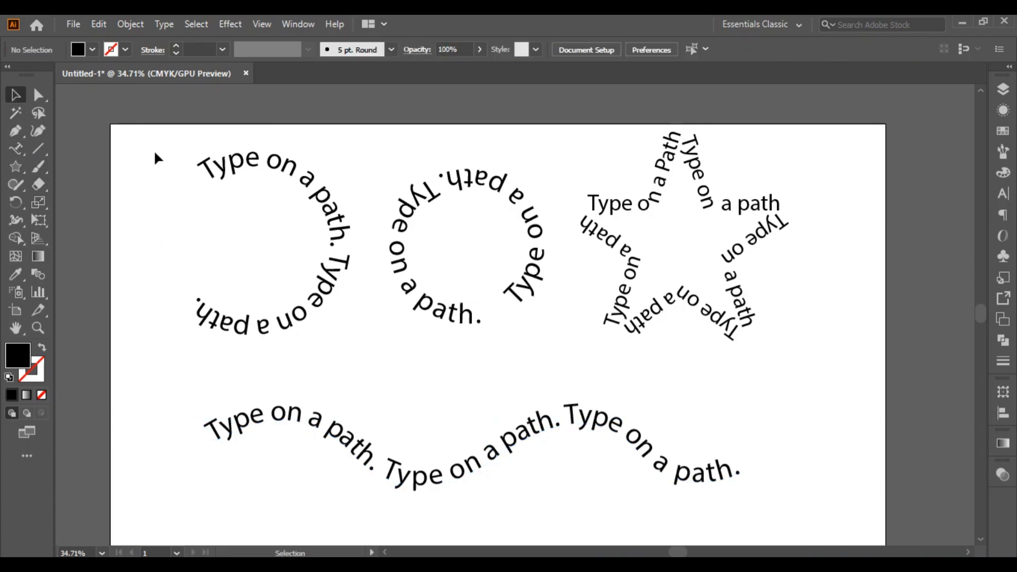
Step: Select all four path texts and scale them down slightly together about their common centre
{"action": "left_click_drag", "start_coordinate": [157, 158], "coordinate": [775, 474]}
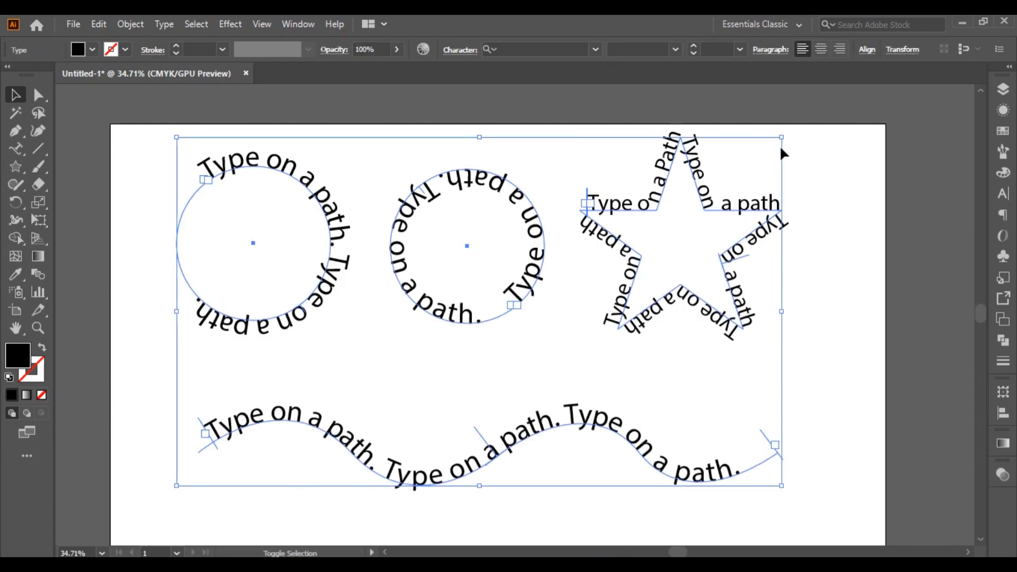
{"action": "left_click_drag", "start_coordinate": [787, 141], "coordinate": [761, 166]}
{"action": "left_click", "coordinate": [841, 226]}
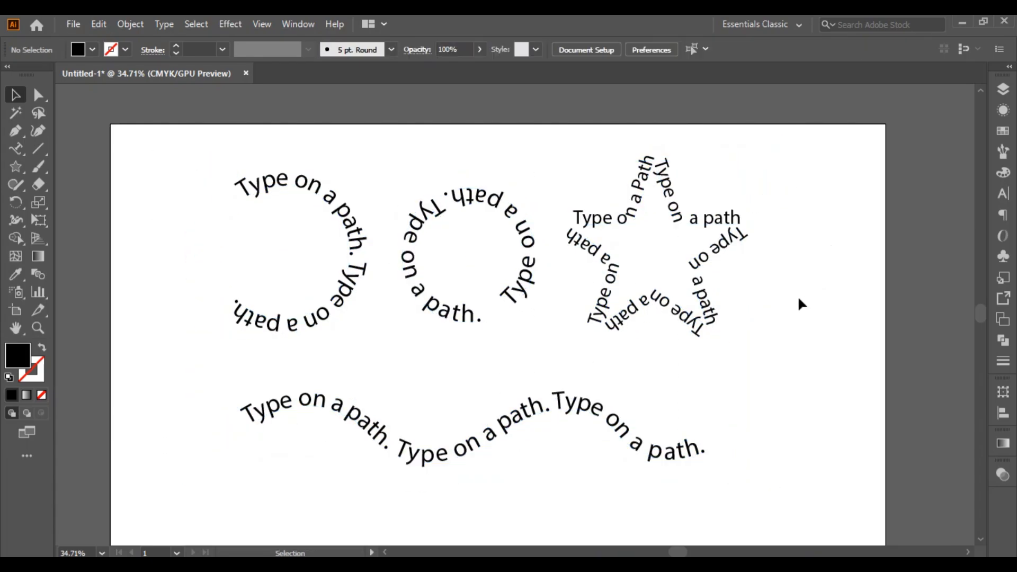
Step: Select all four path text objects on the artboard together
{"action": "scroll", "coordinate": [779, 307], "scroll_direction": "down", "scroll_amount": 1}
{"action": "scroll", "coordinate": [778, 307], "scroll_direction": "down", "scroll_amount": 1}
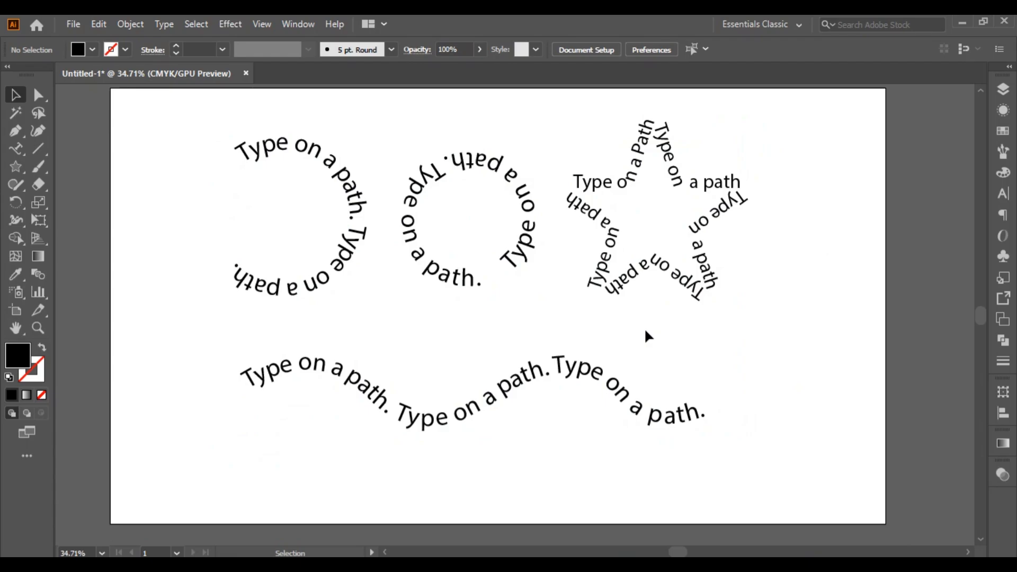
{"action": "scroll", "coordinate": [391, 384], "scroll_direction": "up", "scroll_amount": 1}
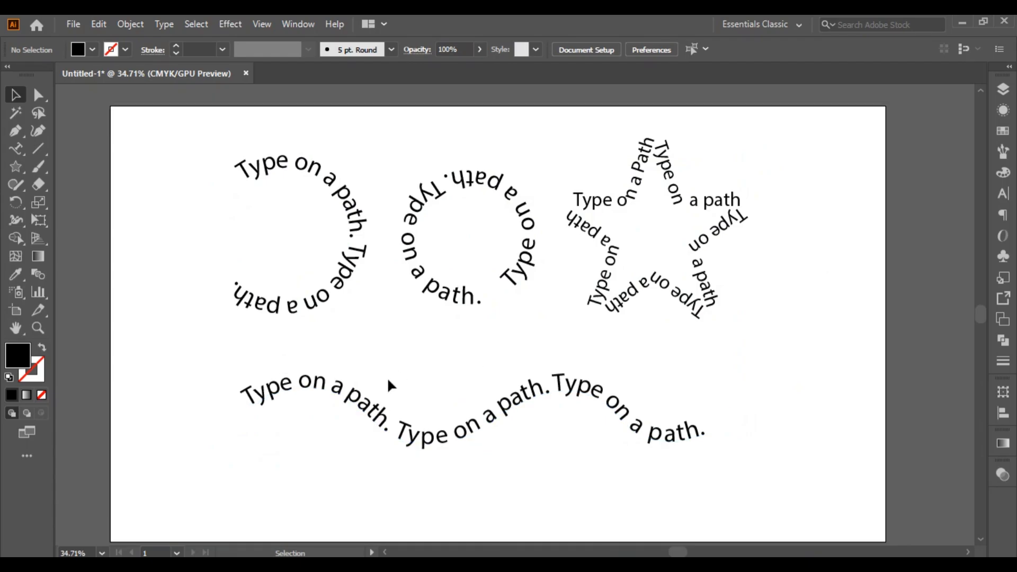
{"action": "left_click_drag", "start_coordinate": [220, 141], "coordinate": [841, 489]}
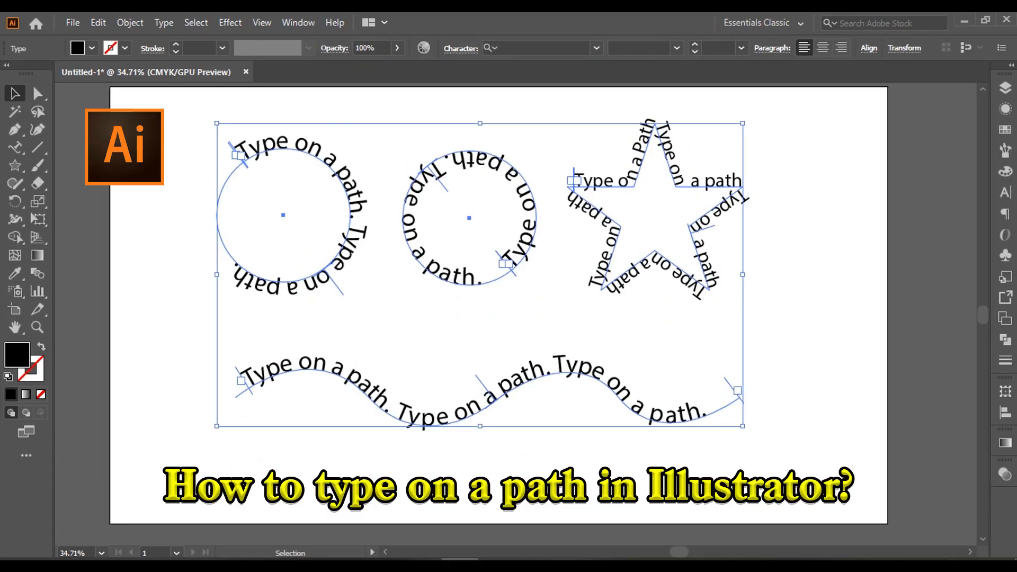